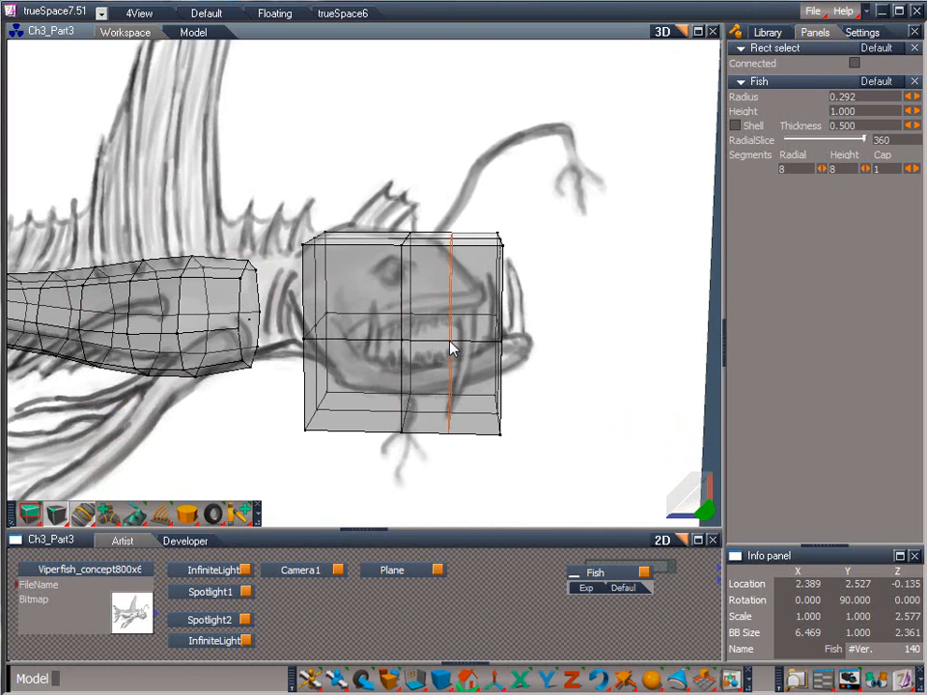
Step: Add two vertical edge loops to the head block, one in its front half and one in its rear half
left_click(452, 350)
left_click(360, 350)
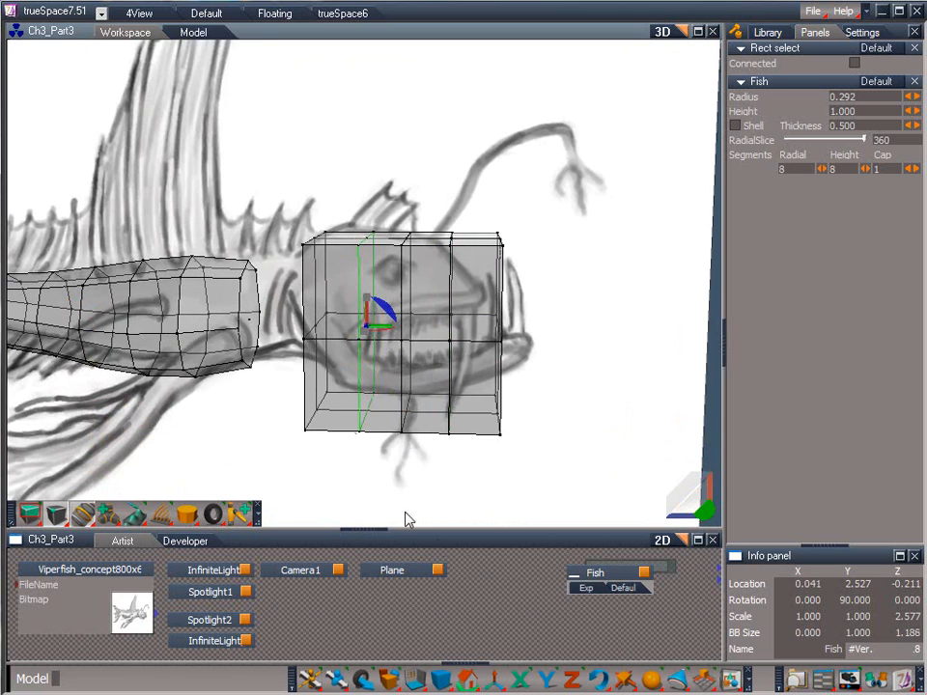
Step: In a straight side view, reposition the head block's bottom row of vertices to follow the sketched lower jaw from chin to throat
left_click_drag(467, 679, 529, 574)
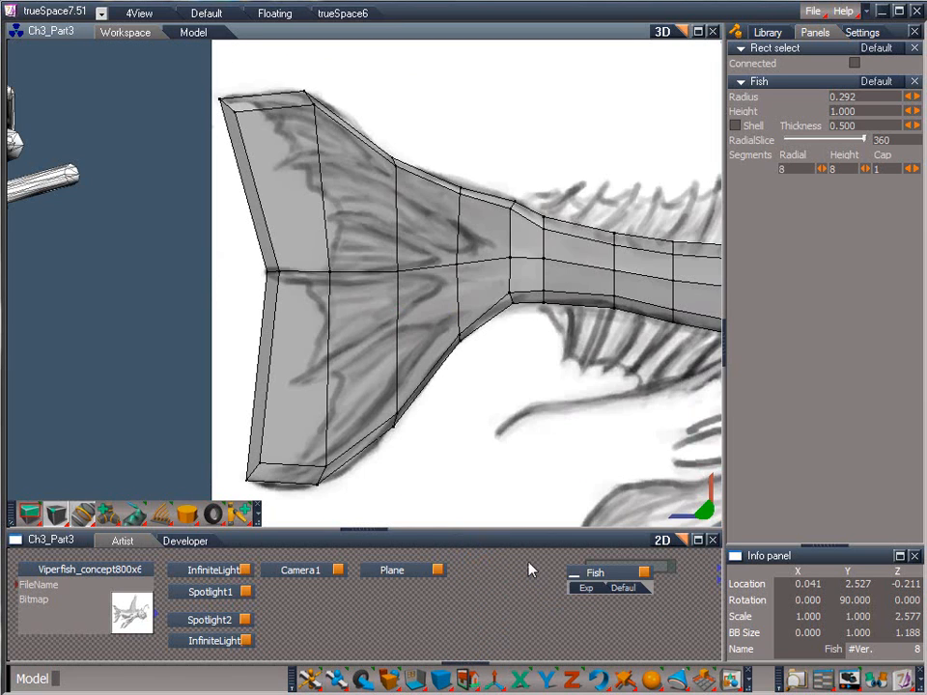
mouse_move(692, 505)
left_mouse_down()
mouse_move(781, 514)
mouse_move(917, 463)
mouse_move(302, 460)
mouse_move(353, 473)
mouse_move(689, 500)
left_mouse_up()
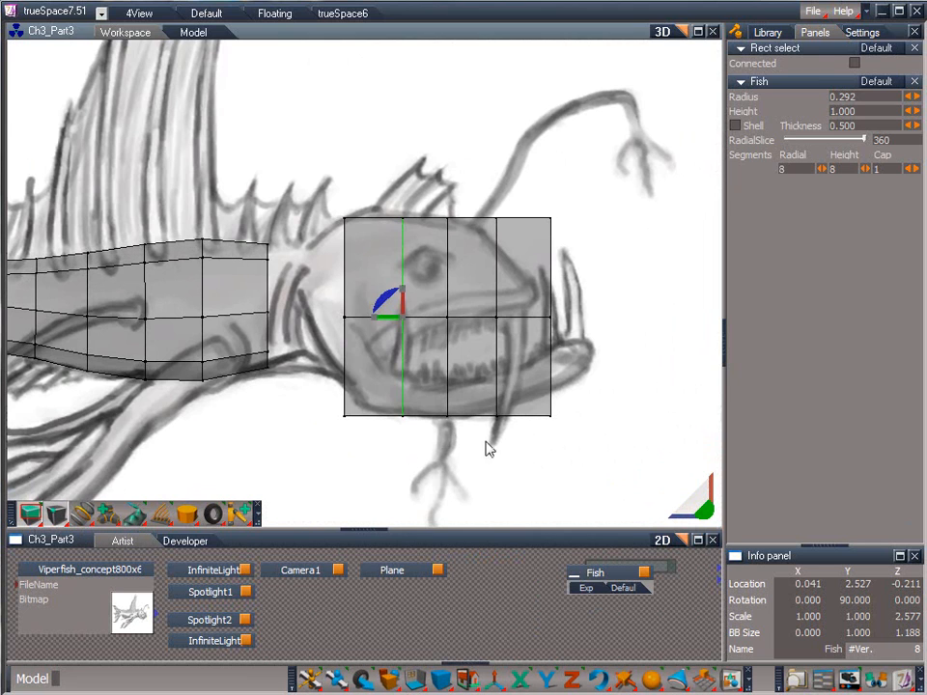
left_click_drag(580, 400, 523, 451)
left_click_drag(589, 353, 907, 0)
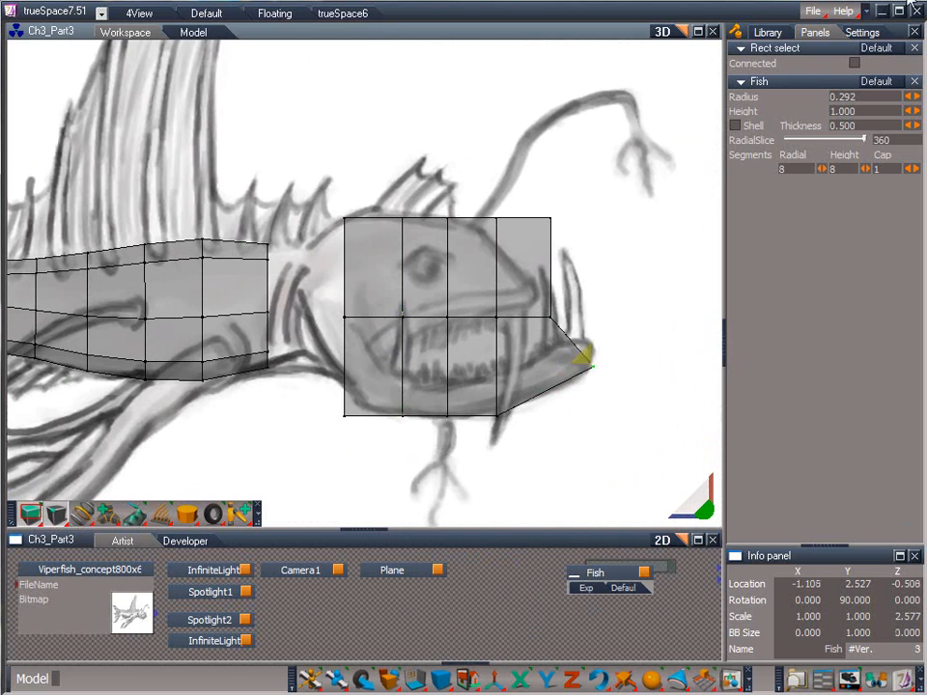
left_click_drag(480, 401, 516, 440)
left_click_drag(513, 391, 724, 302)
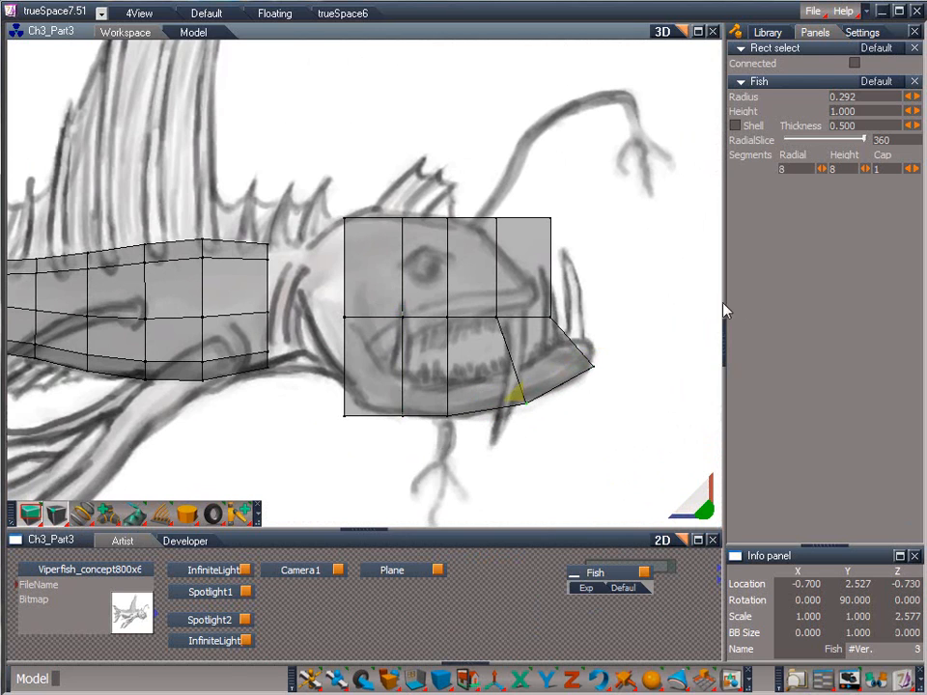
left_click_drag(356, 417, 360, 428)
left_click_drag(353, 405, 122, 0)
left_click_drag(388, 397, 405, 422)
left_click_drag(390, 409, 60, 367)
Step: Reposition the head's middle row of vertices from the back of the head along the sketched upper mouth line to the snout
left_click_drag(326, 296, 0, 160)
left_click_drag(436, 361, 108, 619)
left_click_drag(426, 295, 330, 395)
left_click_drag(475, 299, 585, 257)
left_click_drag(541, 300, 568, 335)
left_click_drag(504, 237, 449, 167)
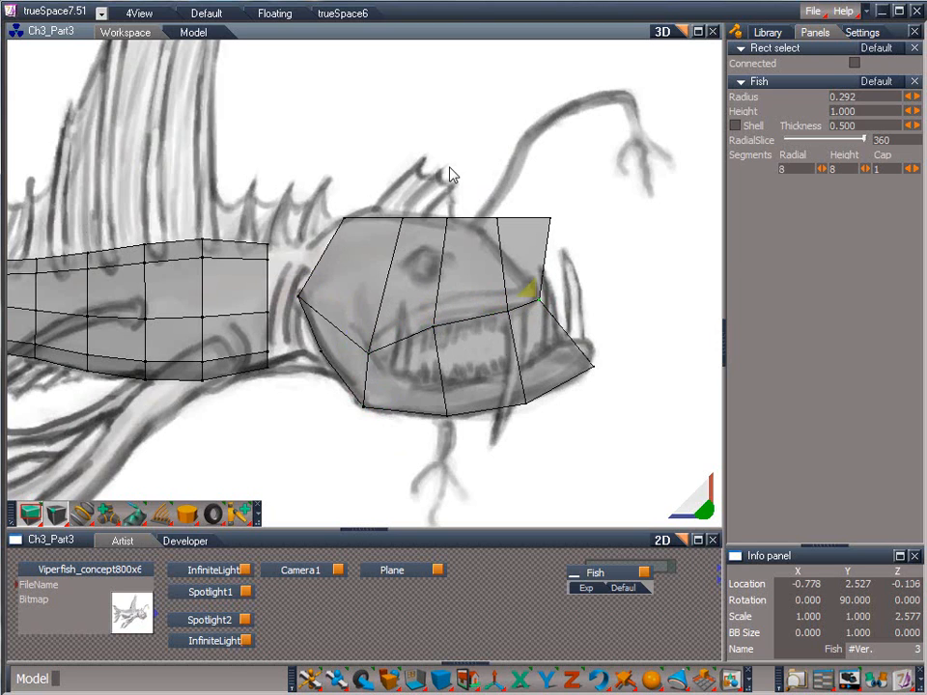
left_click_drag(421, 309, 427, 279)
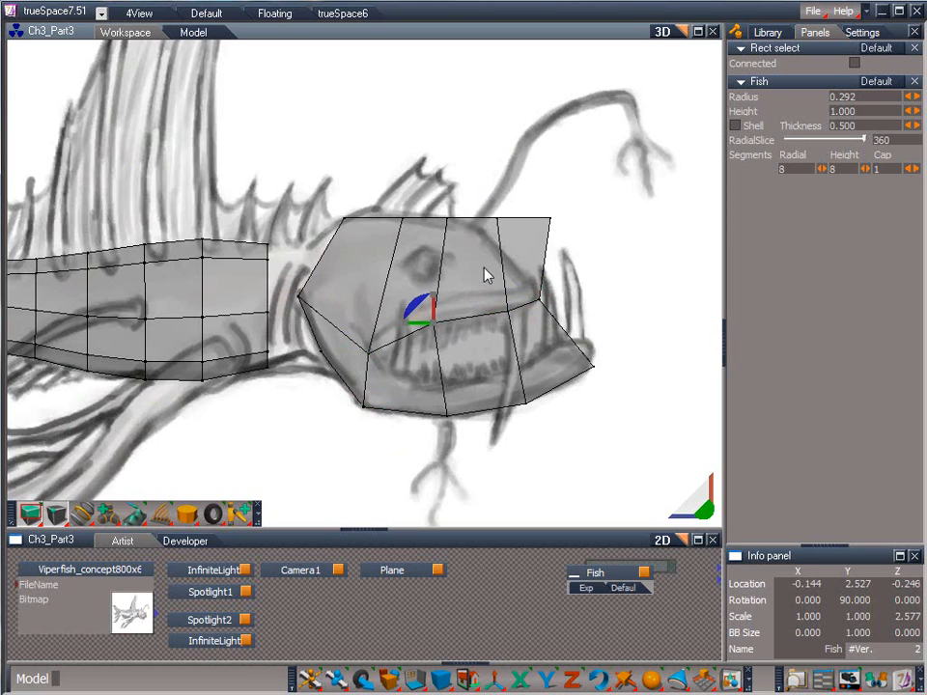
Step: Shape the head's top row of vertices to the sketched skull outline and refine the snout-tip vertices
left_click_drag(335, 206, 74, 458)
left_click_drag(391, 208, 0, 256)
left_click_drag(432, 205, 362, 220)
left_click_drag(482, 204, 107, 251)
left_click_drag(537, 204, 41, 322)
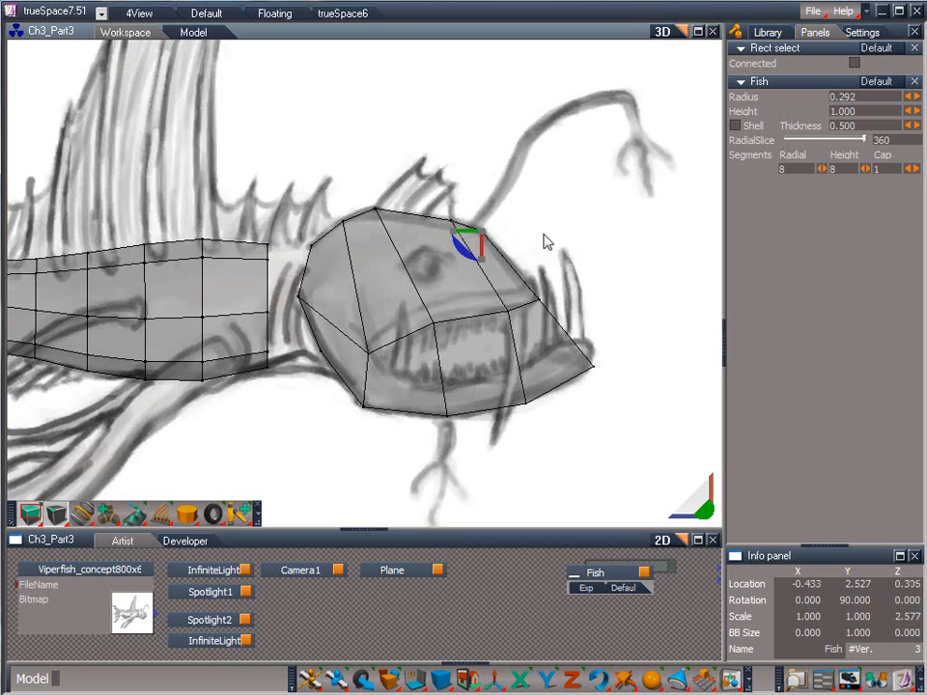
left_click_drag(548, 292, 519, 312)
left_click_drag(543, 268, 568, 236)
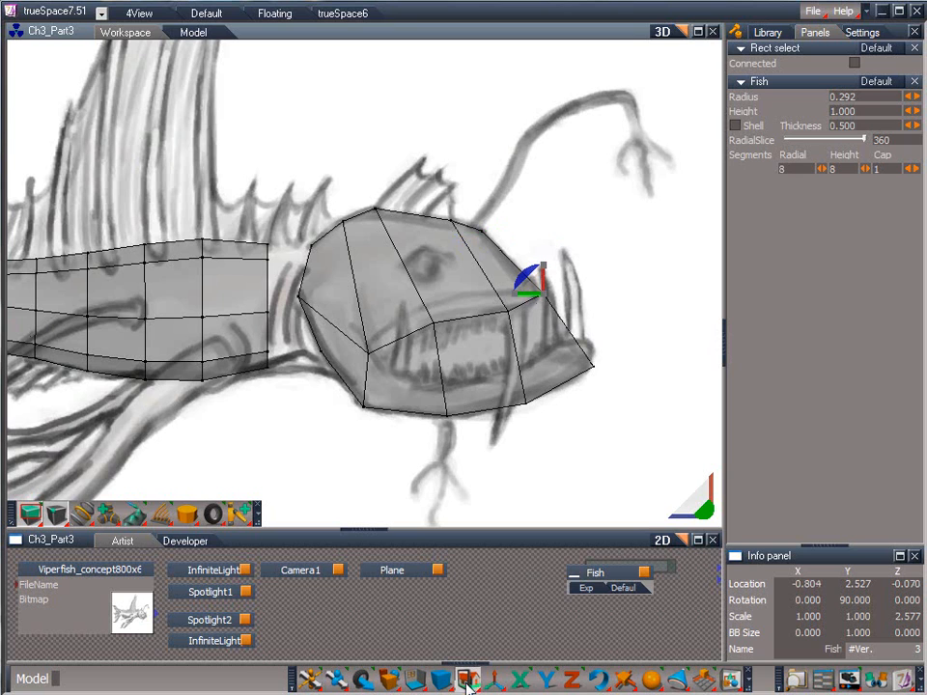
Step: In perspective view, reposition the lower centre vertex at the back of the head
left_click_drag(467, 684, 504, 579)
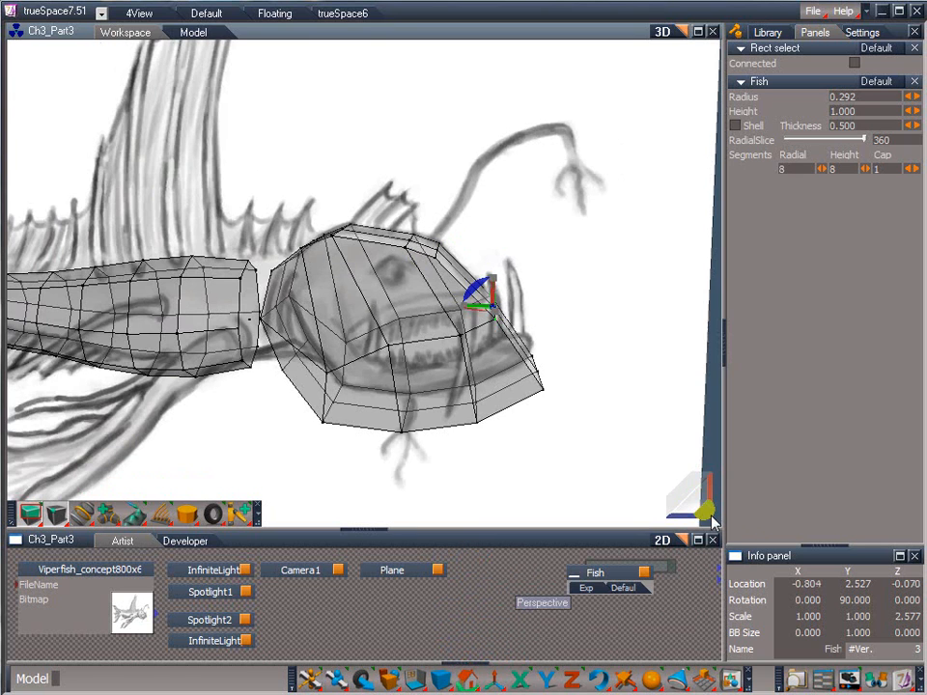
left_click_drag(713, 522, 311, 442)
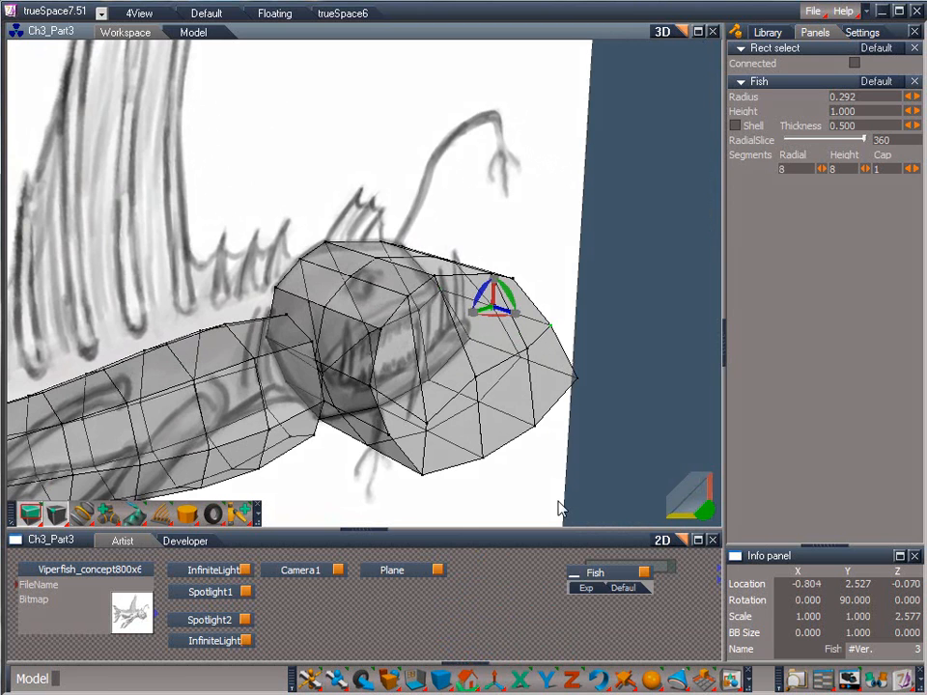
left_click(376, 330)
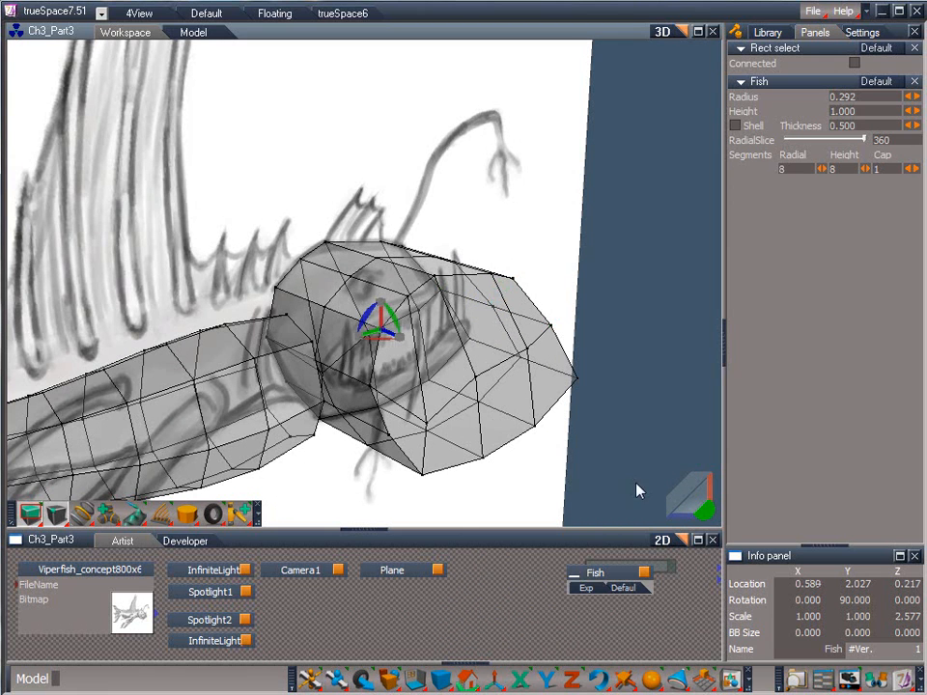
left_click_drag(702, 514, 802, 540)
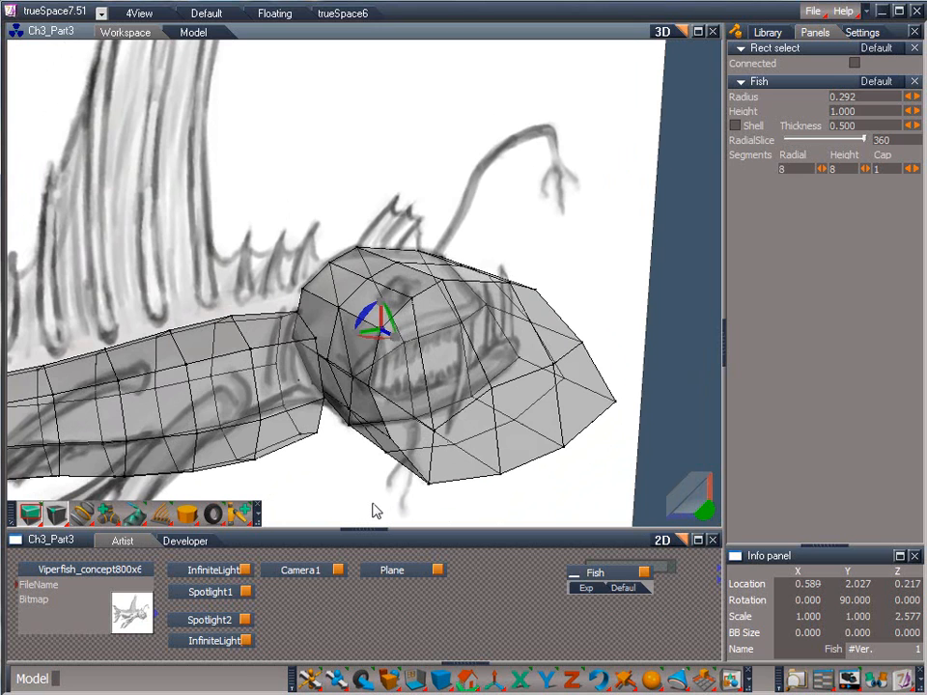
left_click_drag(346, 401, 360, 426)
left_click_drag(712, 518, 908, 662)
left_click_drag(336, 435, 305, 516)
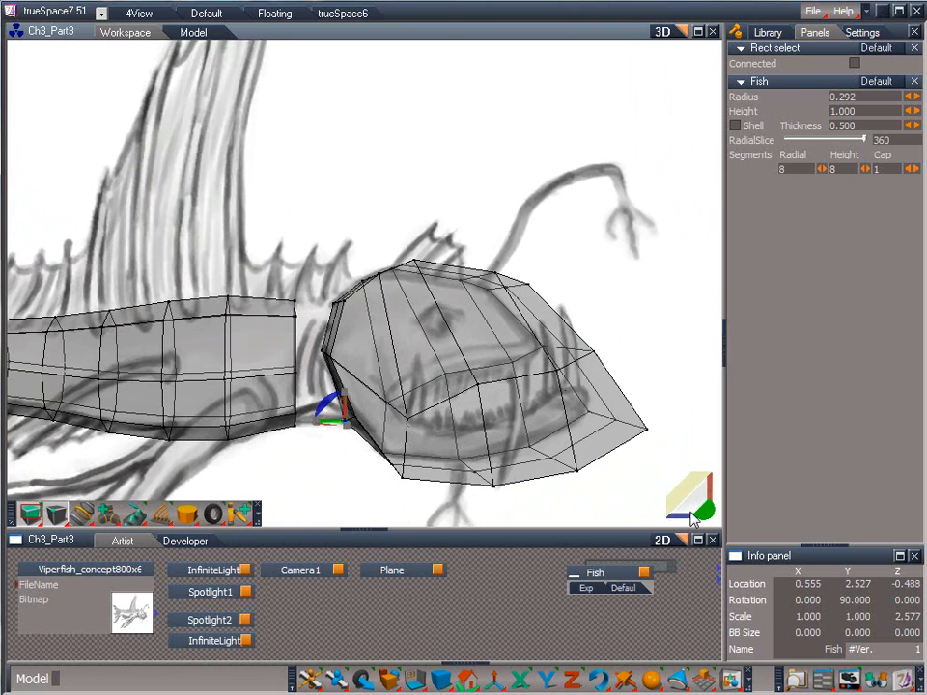
Step: Select the four polygons on the back of the head and Sweep them toward the body
left_click_drag(692, 521, 621, 522)
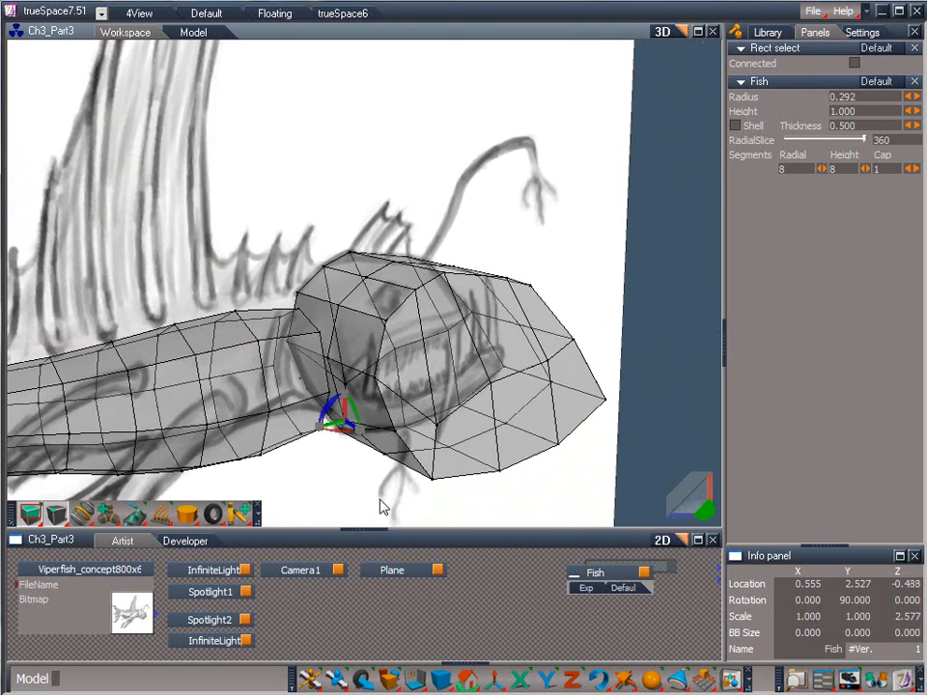
mouse_move(30, 513)
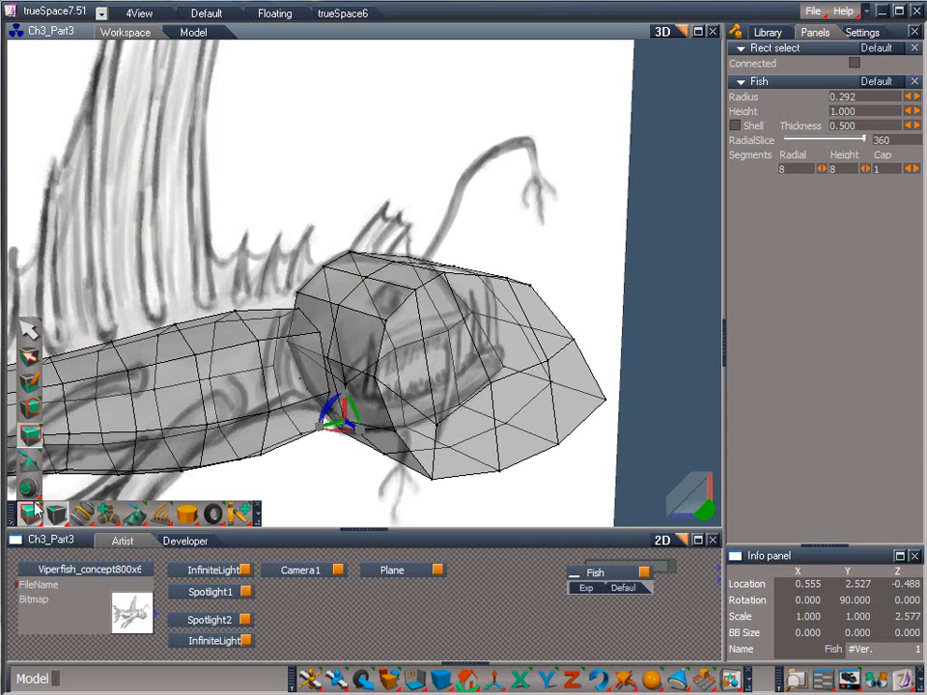
left_click(37, 389)
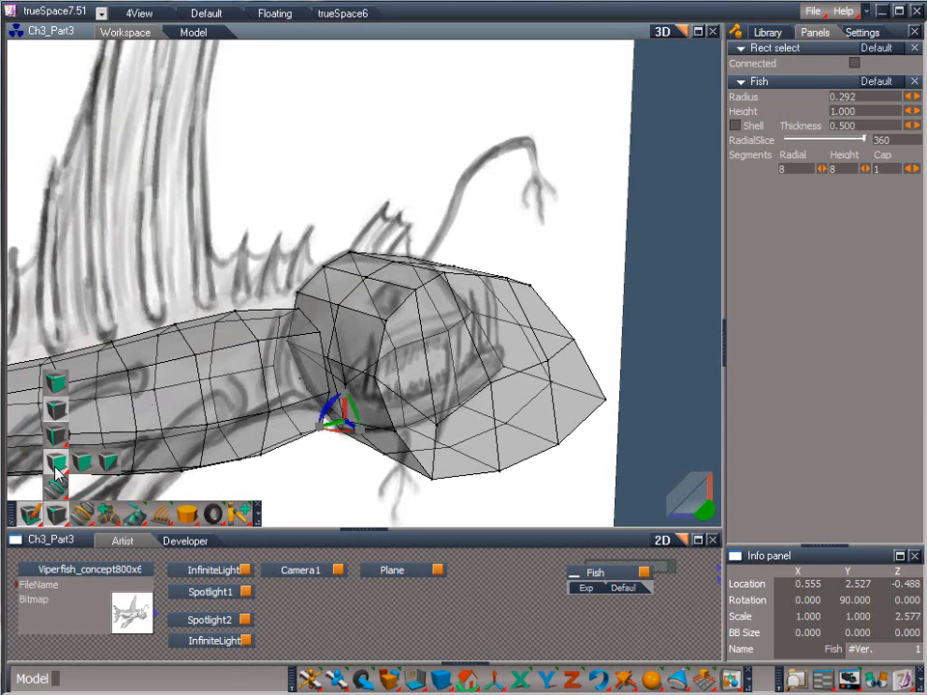
left_click(73, 478)
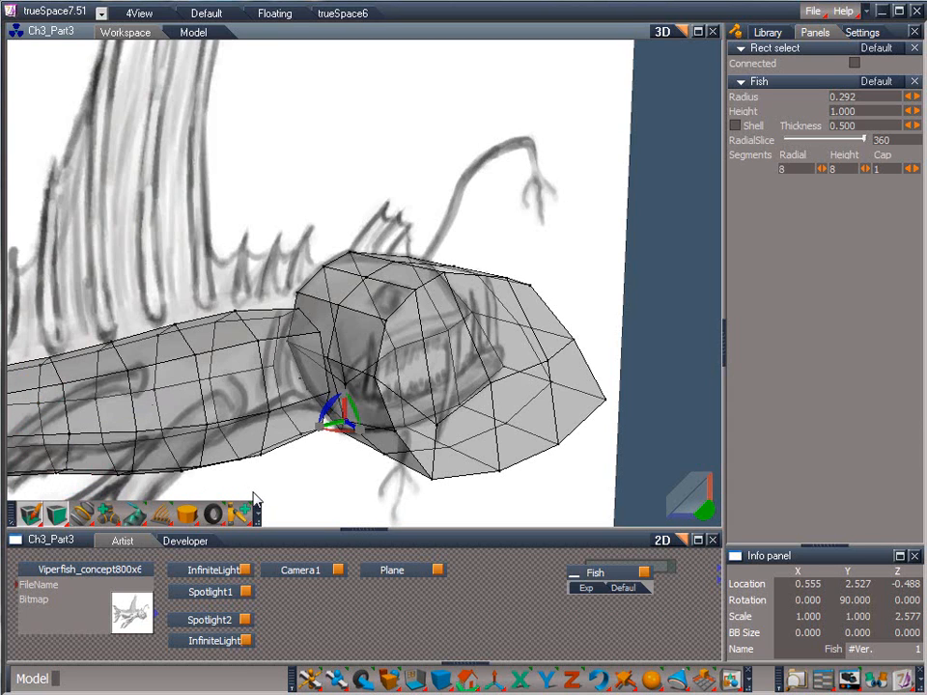
left_click_drag(331, 346, 338, 460)
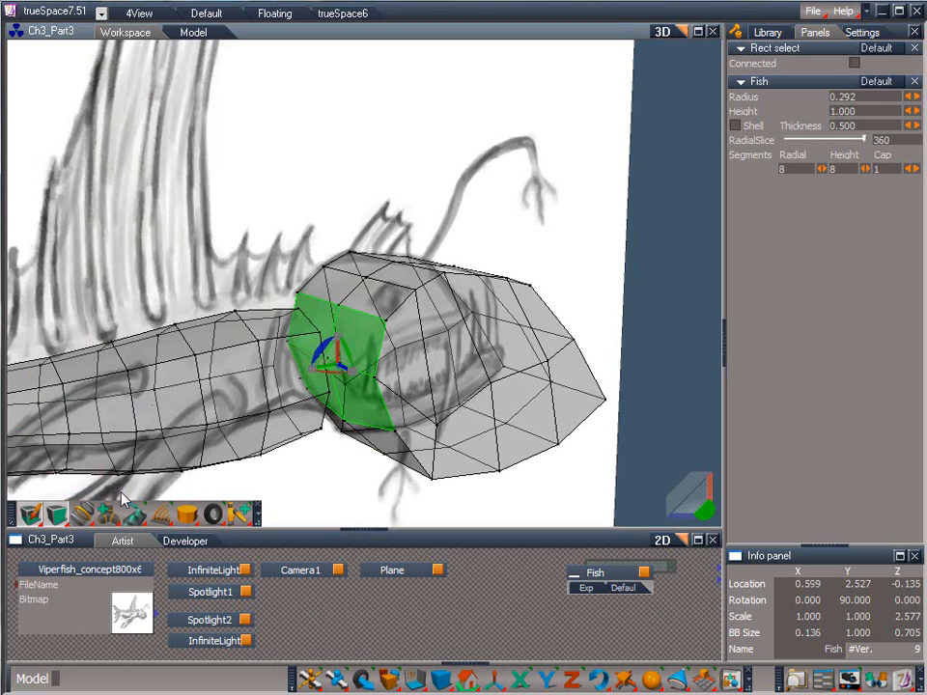
mouse_move(82, 513)
mouse_move(81, 408)
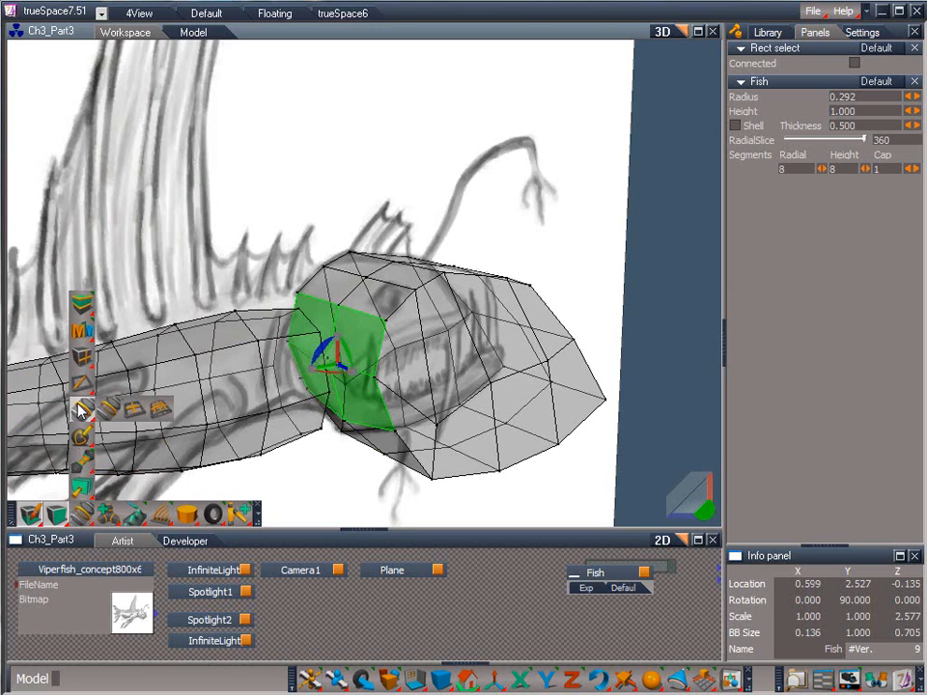
mouse_move(82, 305)
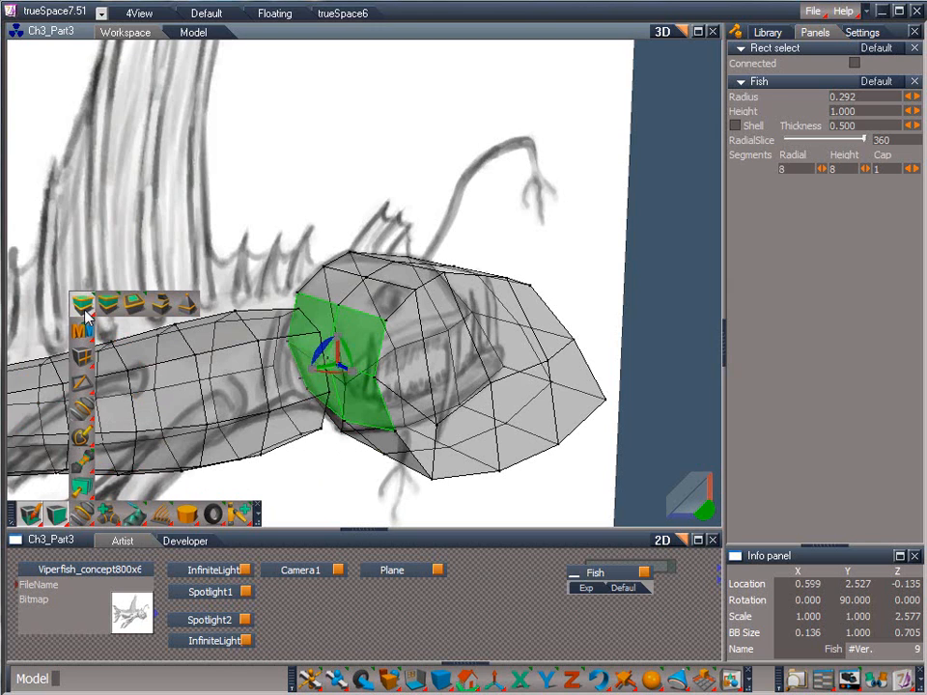
left_click(161, 307)
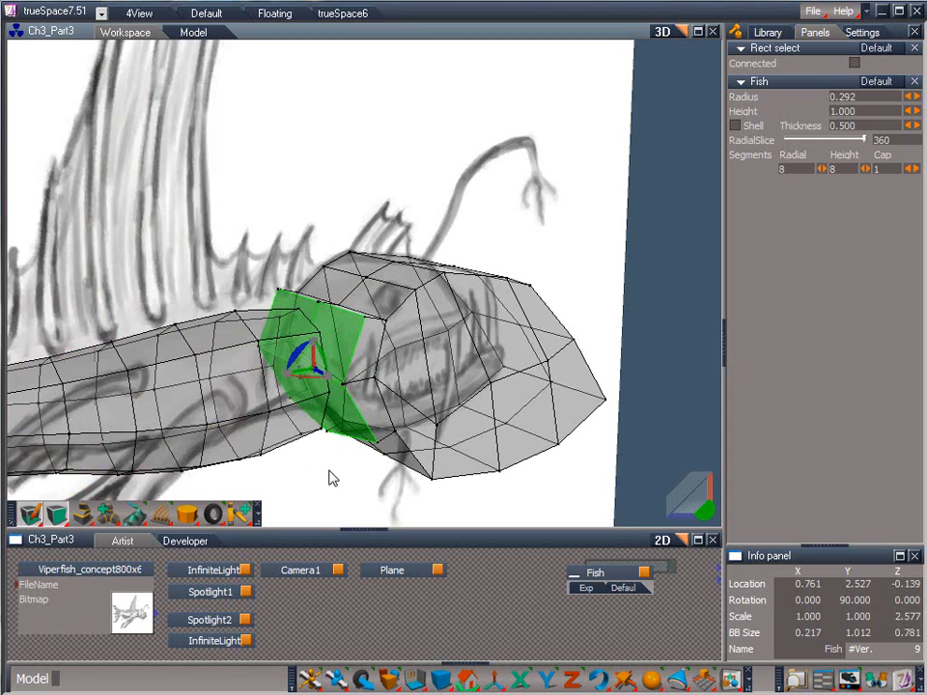
Step: Scale the swept neck polygons down to about 0.905 in X and 0.812 in Y
left_click_drag(311, 343, 320, 494)
left_click_drag(706, 510, 395, 439)
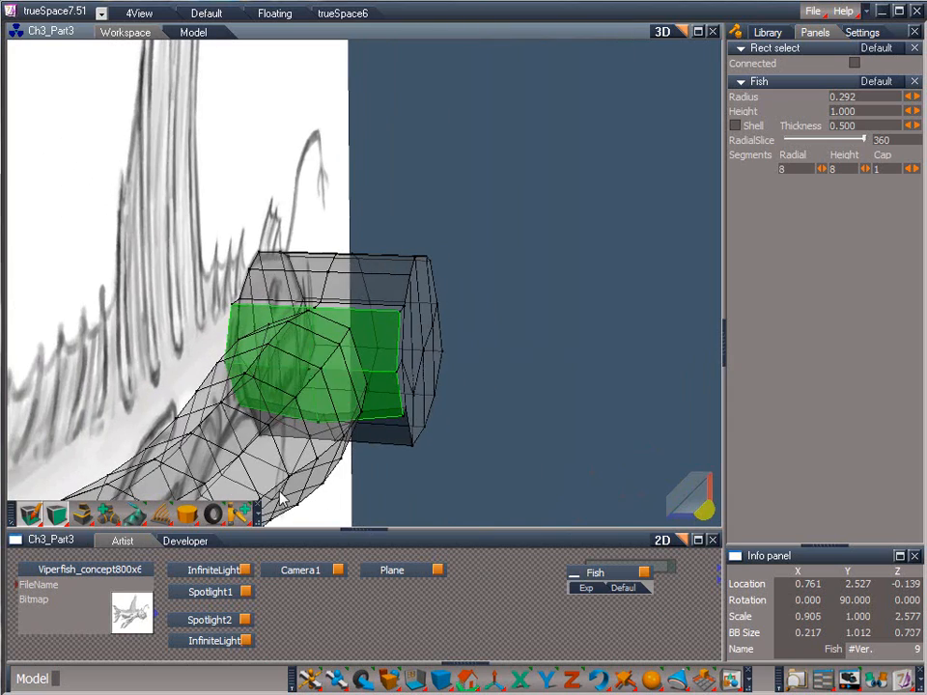
left_click_drag(340, 376, 27, 351)
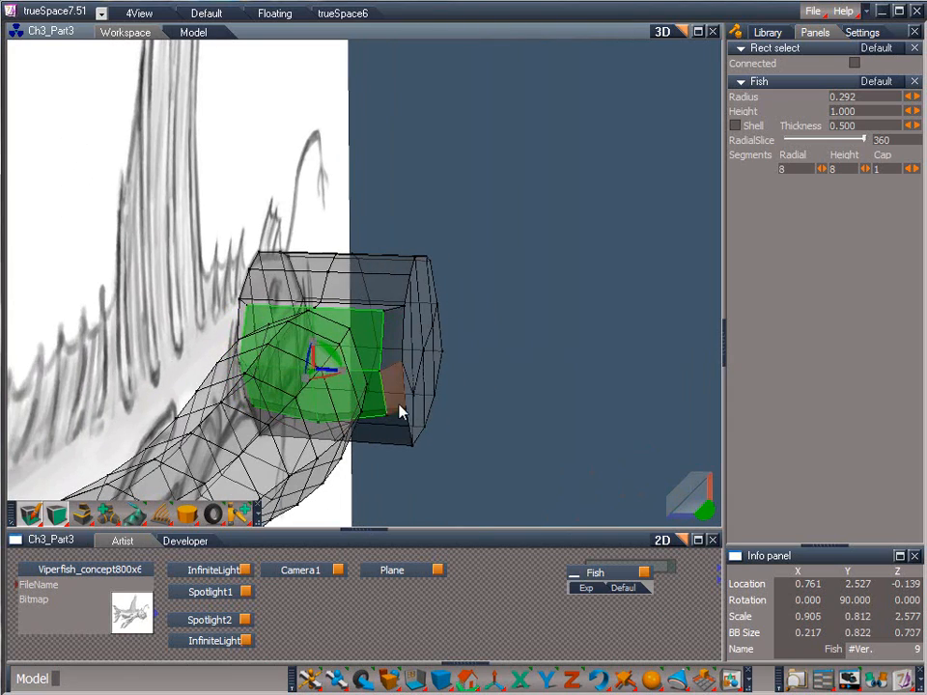
Step: Flatten the swept neck polygons into an upright plane facing the body, at a Z scale of about 0.092
left_click_drag(717, 516, 284, 368)
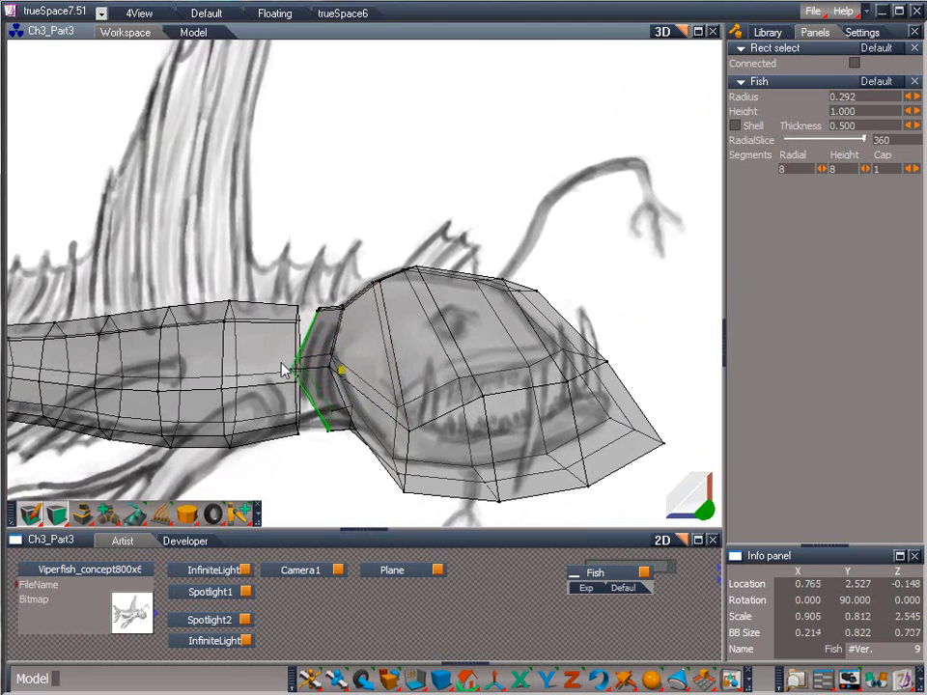
left_click_drag(766, 192, 715, 203)
left_click_drag(341, 370, 332, 372)
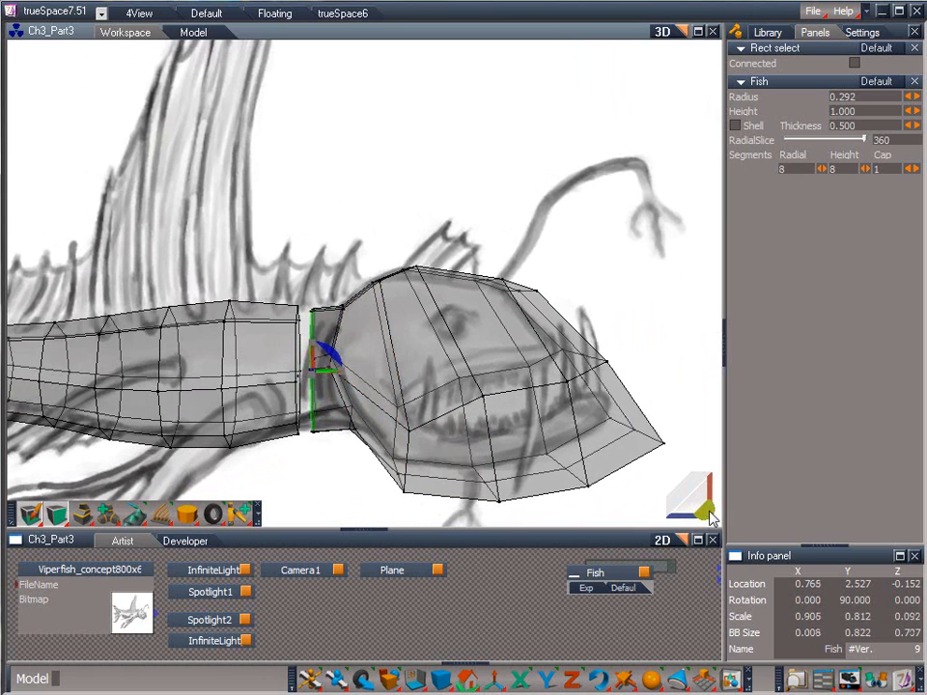
Step: Merge the selected neck polygons into a single face
mouse_move(709, 518)
left_mouse_down()
mouse_move(538, 472)
mouse_move(448, 432)
mouse_move(712, 518)
left_mouse_up()
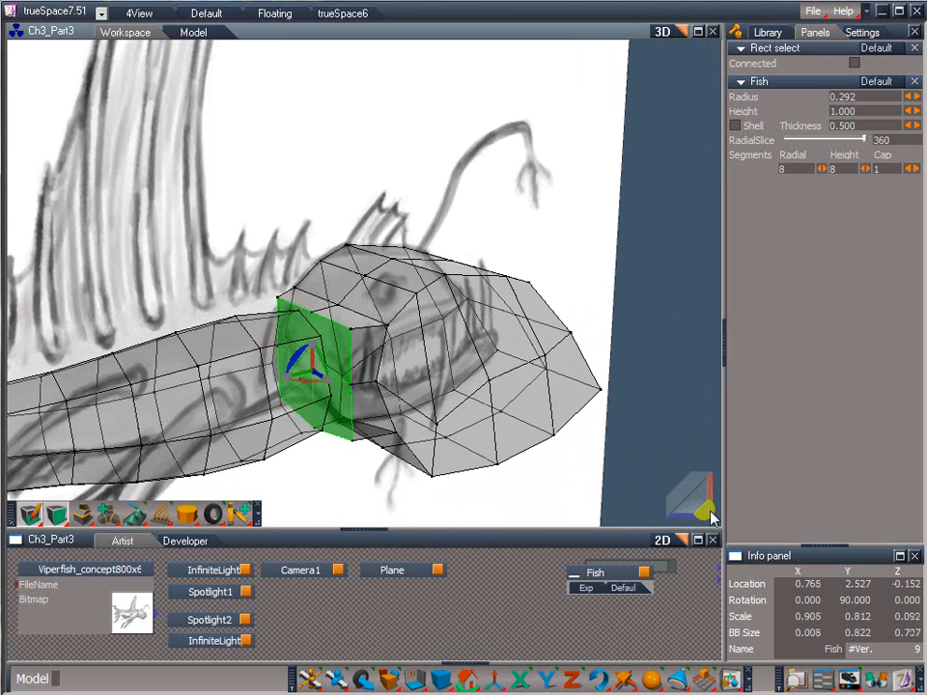
mouse_move(81, 514)
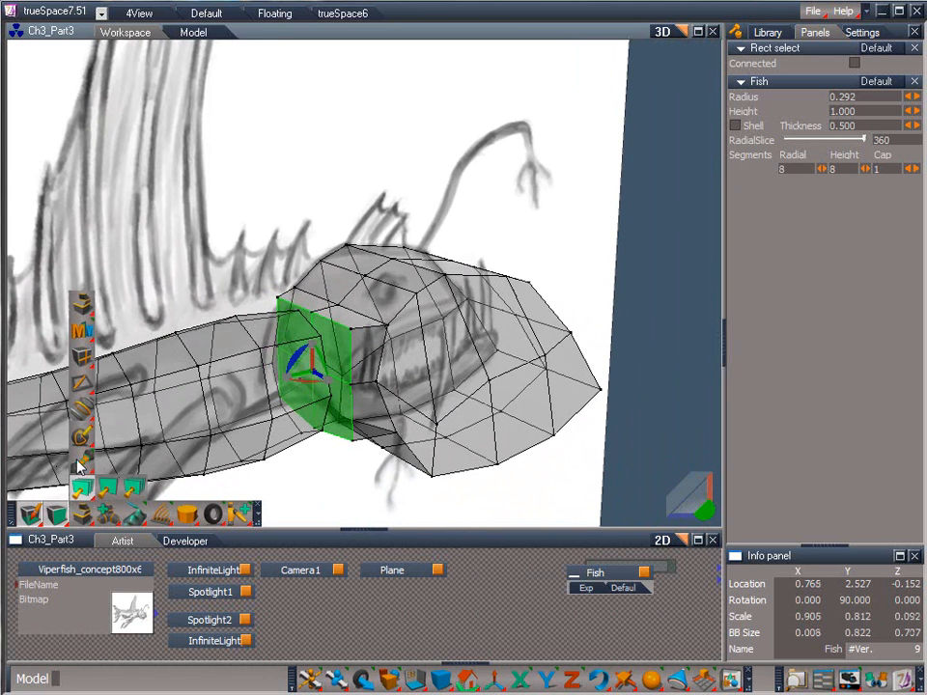
mouse_move(82, 387)
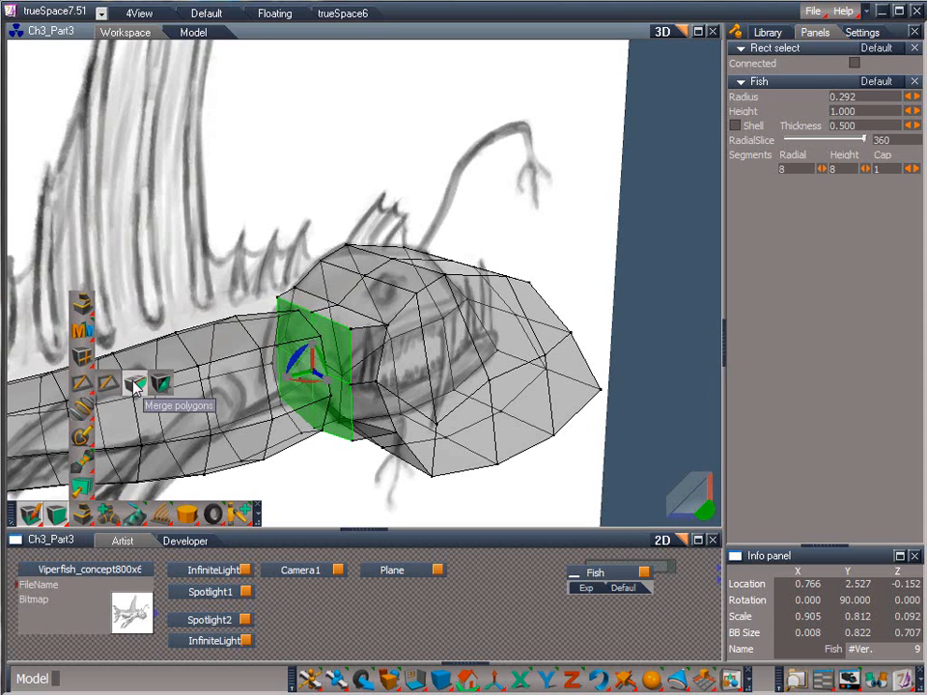
left_click(135, 385)
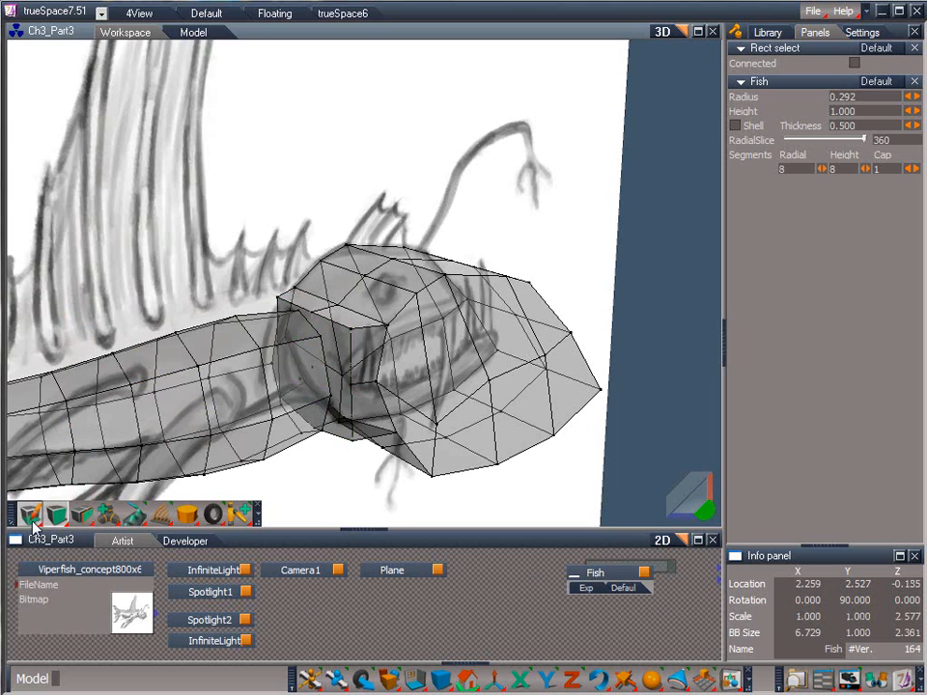
Step: Select the upper pair of side vertices on the neck's end face and lower them to about Z 0.160
mouse_move(30, 511)
left_click(32, 434)
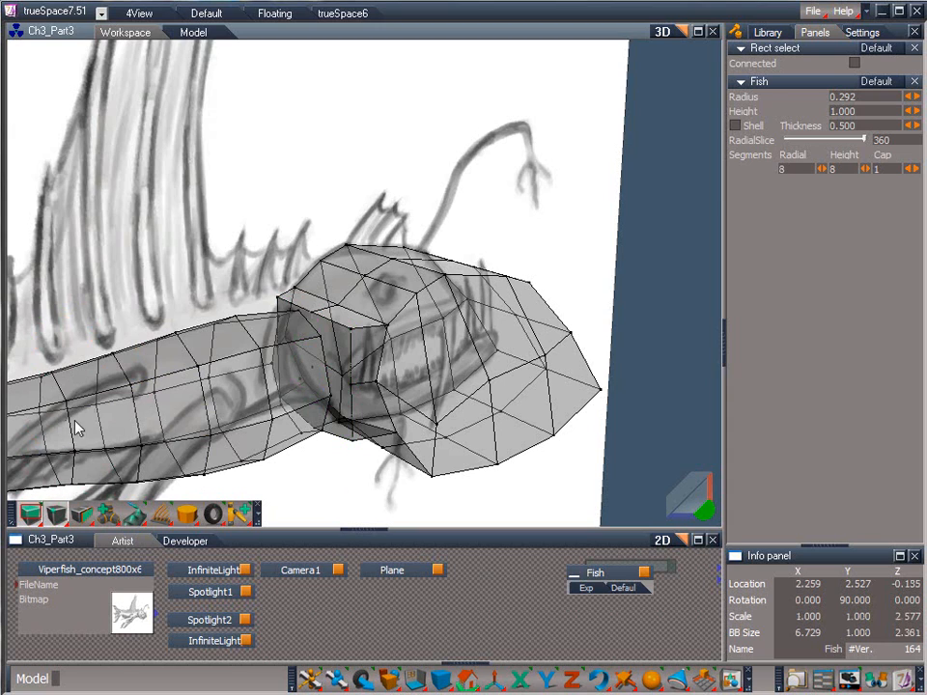
left_click(282, 301)
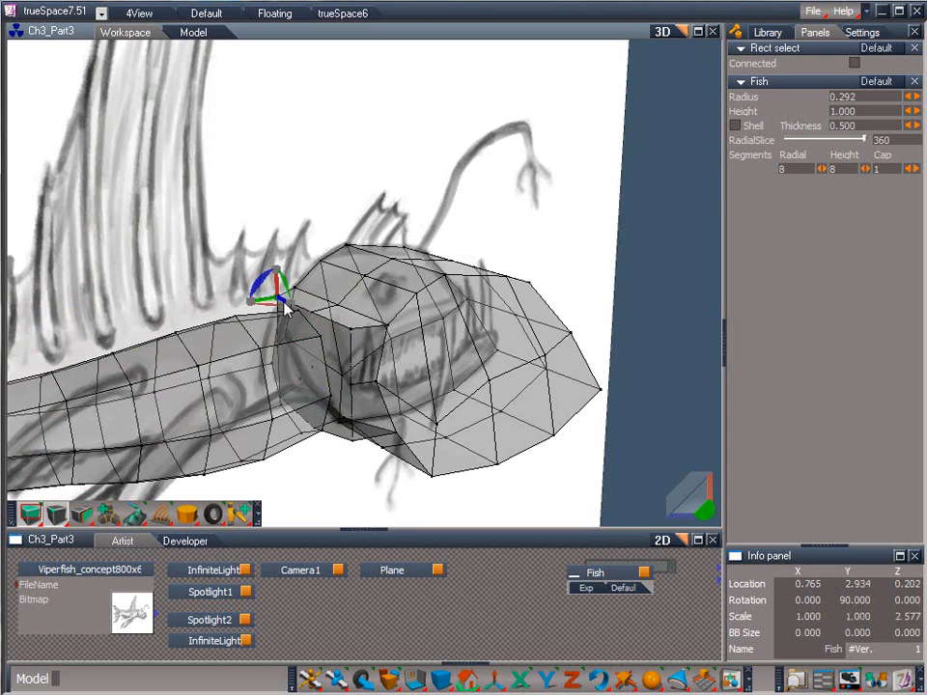
left_click(364, 346, "shift")
left_click_drag(304, 306, 302, 375)
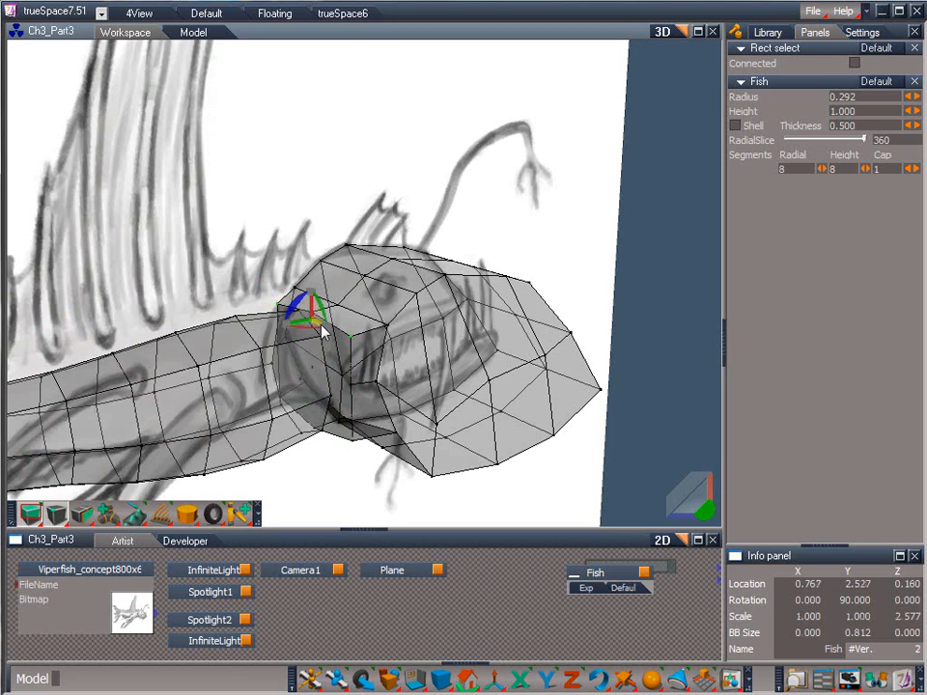
Step: Narrow the upper neck vertex pair to a Y scale of about 0.610 and lower it to about Z 0.136
left_click_drag(320, 325, 67, 250)
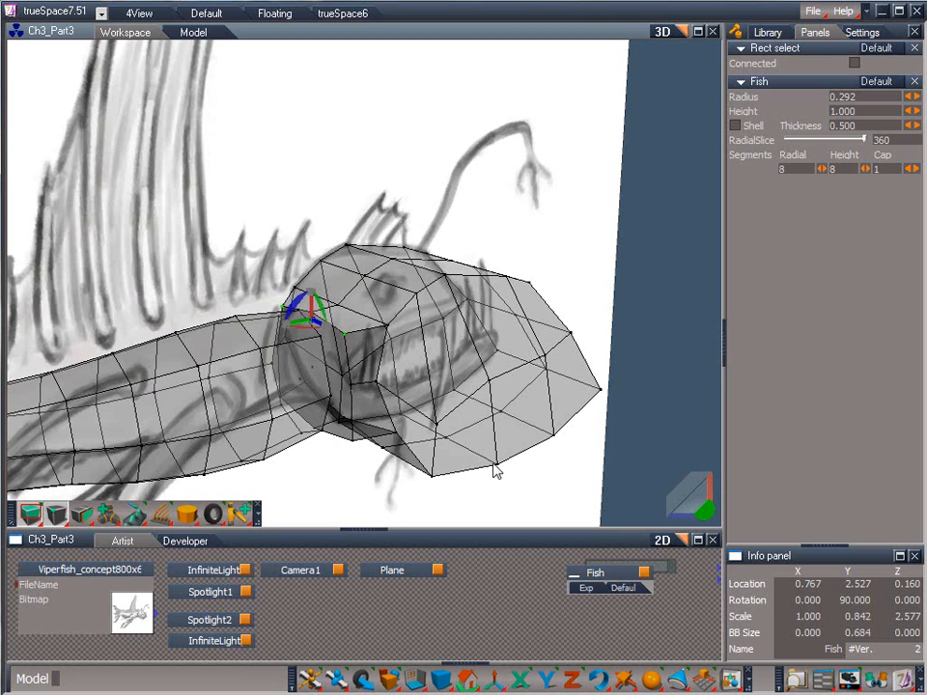
left_click_drag(700, 512, 446, 582)
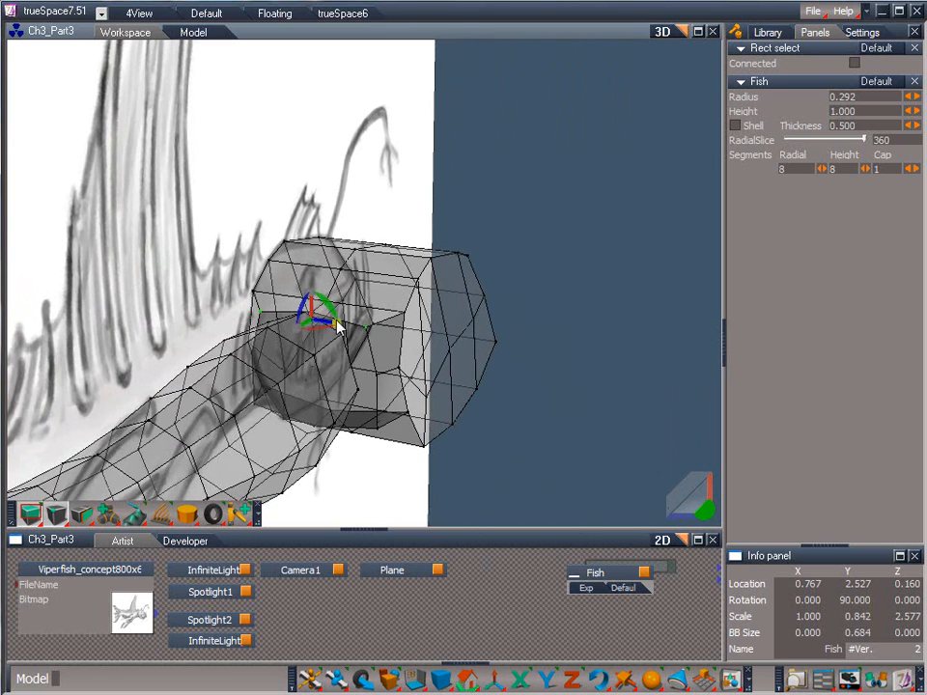
mouse_move(338, 329)
left_mouse_down()
mouse_move(198, 246)
mouse_move(58, 261)
mouse_move(84, 265)
left_mouse_up()
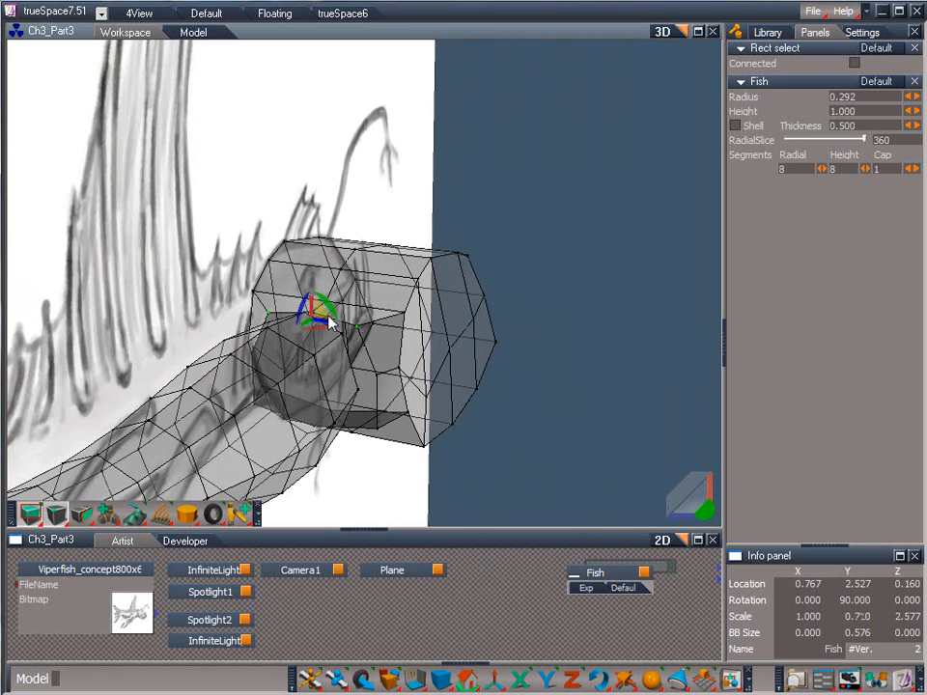
left_click_drag(313, 321, 313, 323)
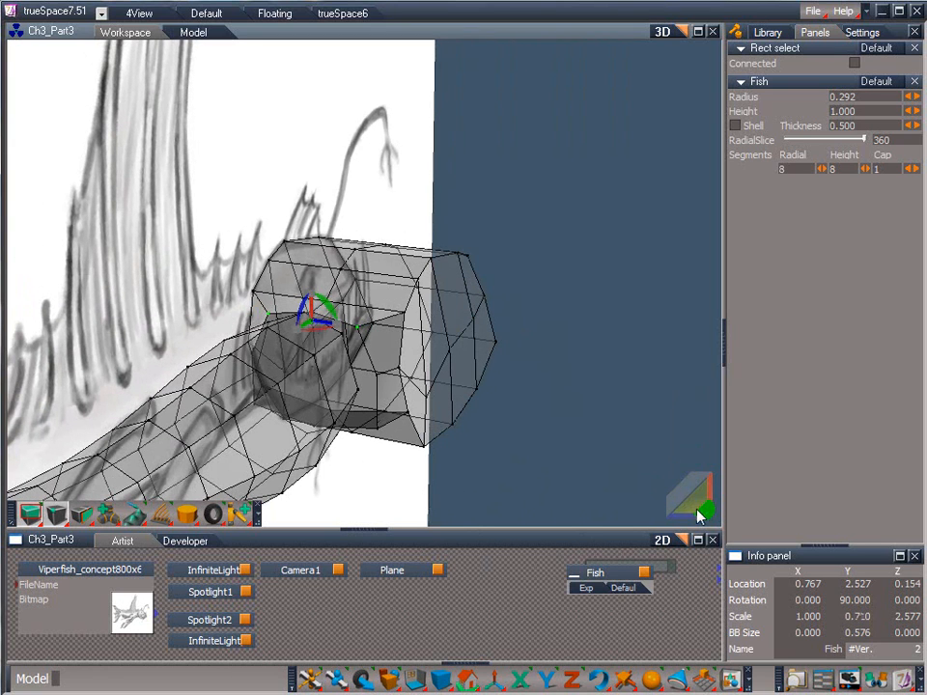
left_click_drag(704, 514, 906, 504)
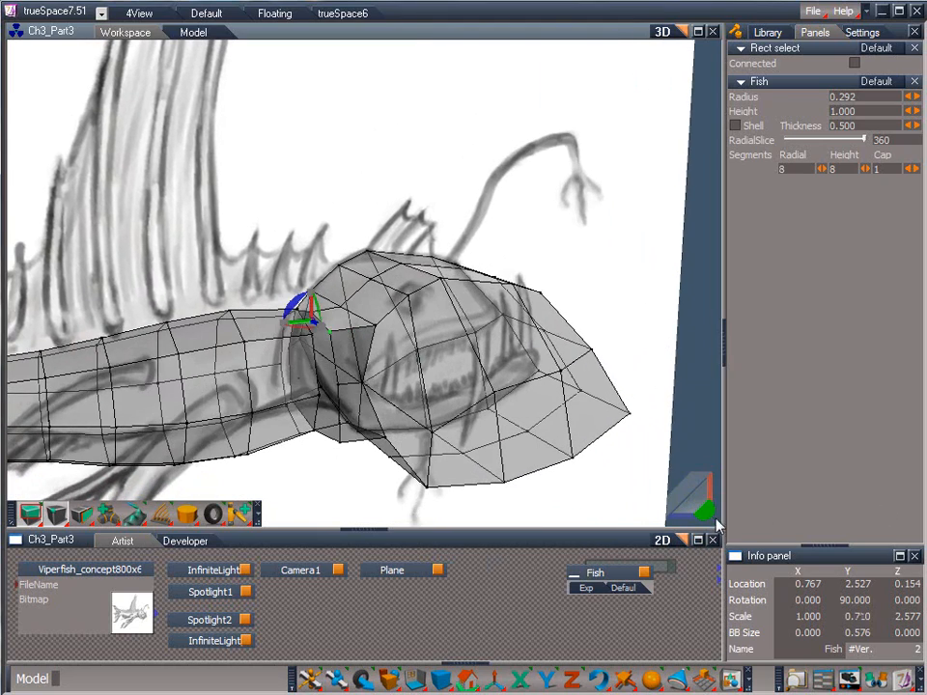
left_click_drag(707, 513, 151, 524)
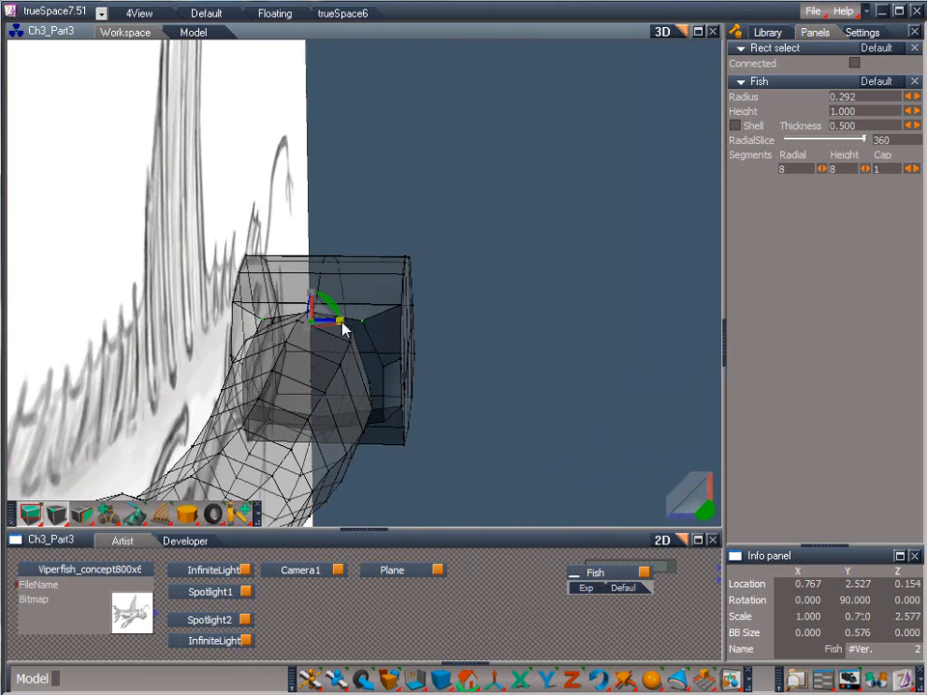
left_click_drag(343, 329, 314, 319)
left_click(702, 518)
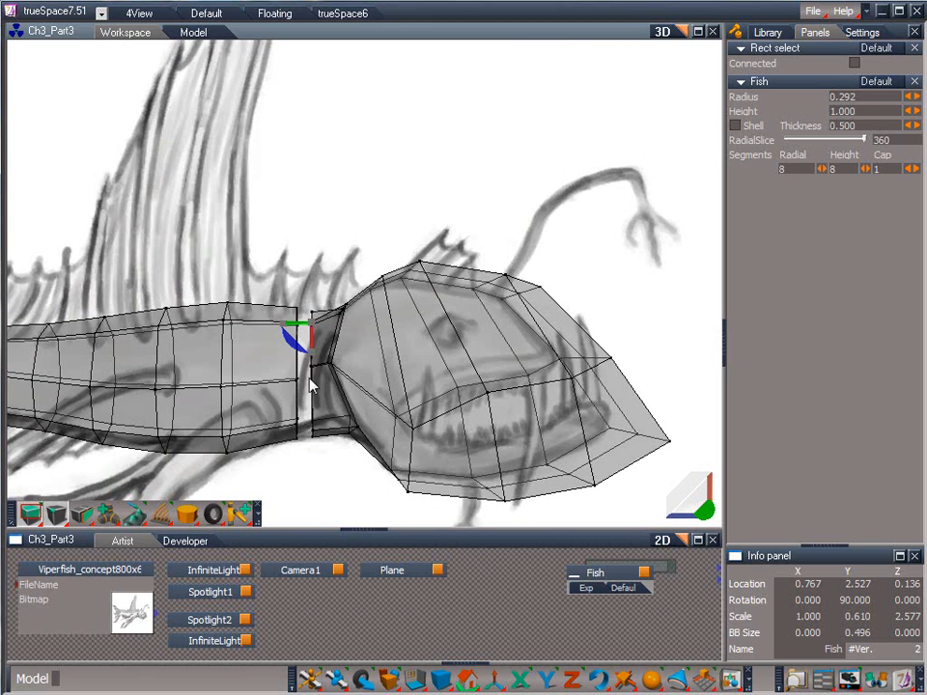
Step: Select the lower pair of side vertices on the neck's end face and narrow them to a Y scale of about 0.698
left_click_drag(310, 386, 304, 416)
left_click_drag(673, 500, 50, 481)
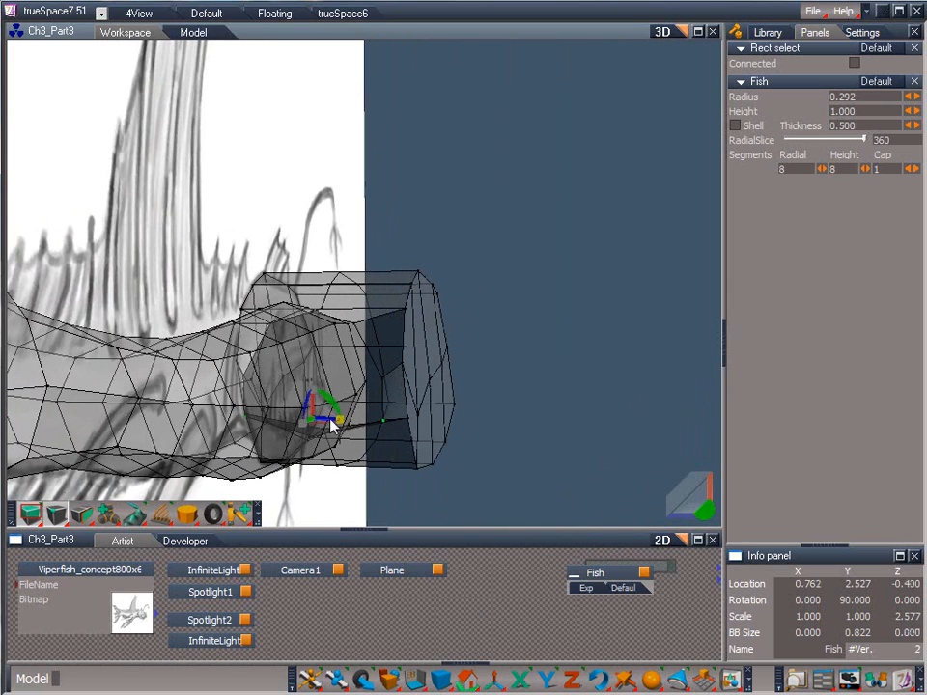
left_click_drag(331, 424, 335, 421)
left_click_drag(704, 506, 116, 488)
left_click_drag(296, 423, 386, 406)
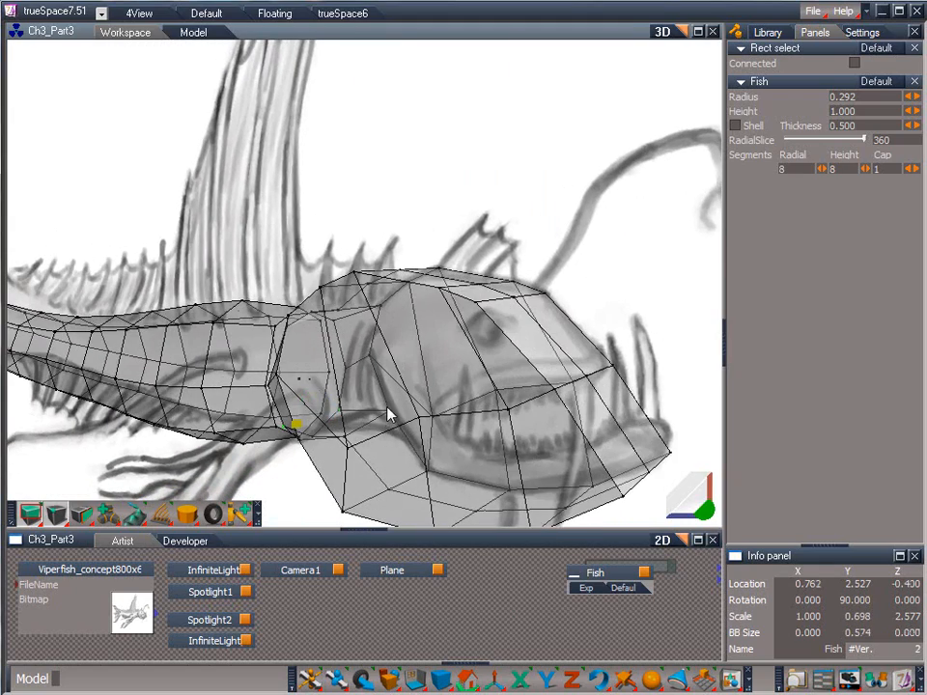
Step: Bridge the neck's end face to the body's front face with the Polygon bridge/blend tool, keeping triangles
left_click_drag(703, 507, 324, 481)
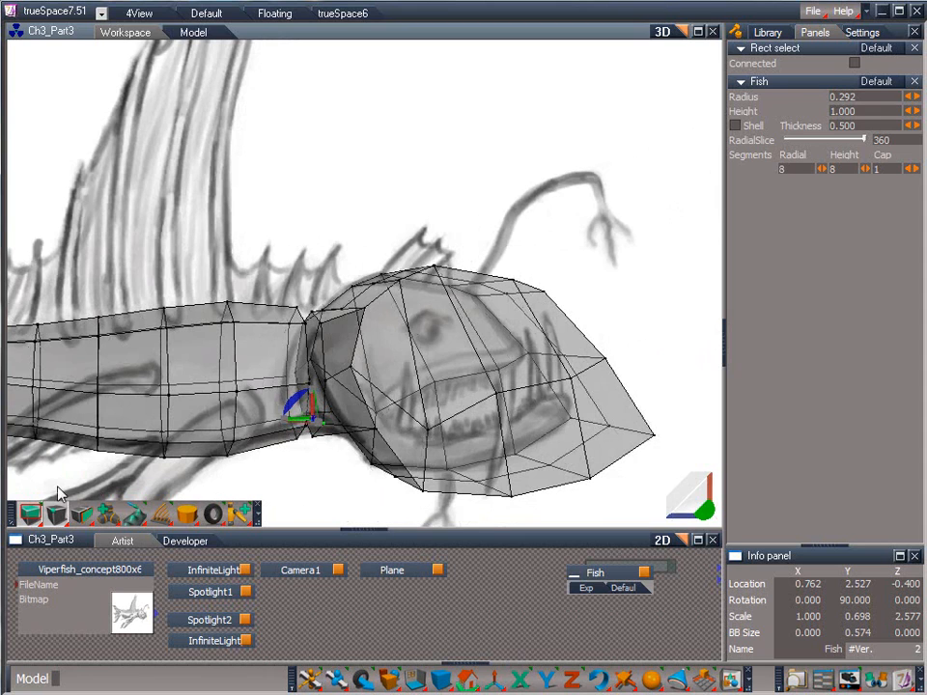
left_click_drag(30, 514, 32, 384)
left_click_drag(53, 516, 55, 465)
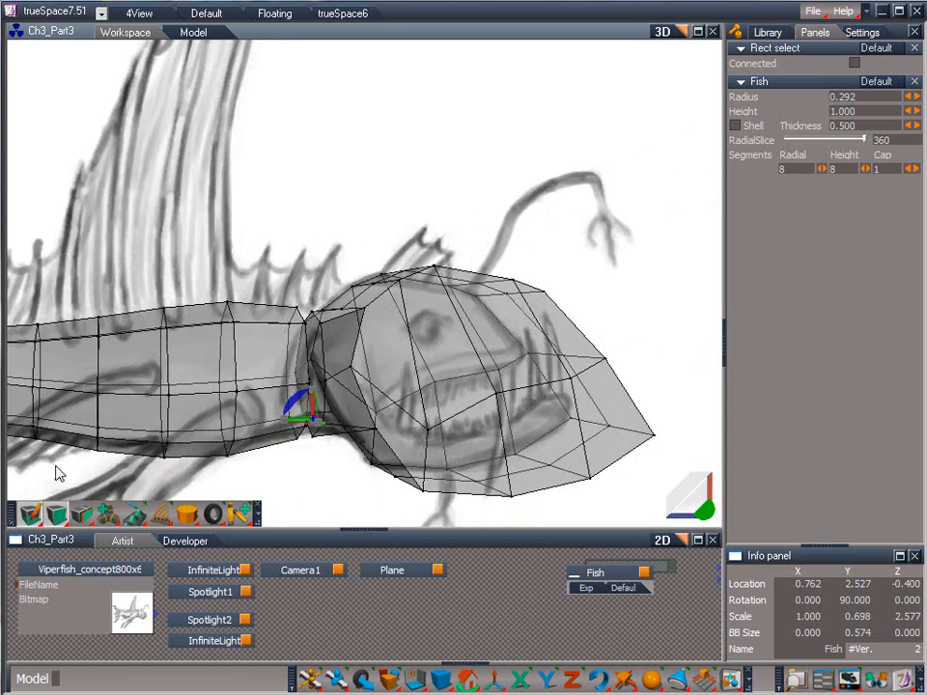
mouse_move(83, 514)
left_mouse_down()
mouse_move(81, 475)
mouse_move(109, 464)
left_mouse_up()
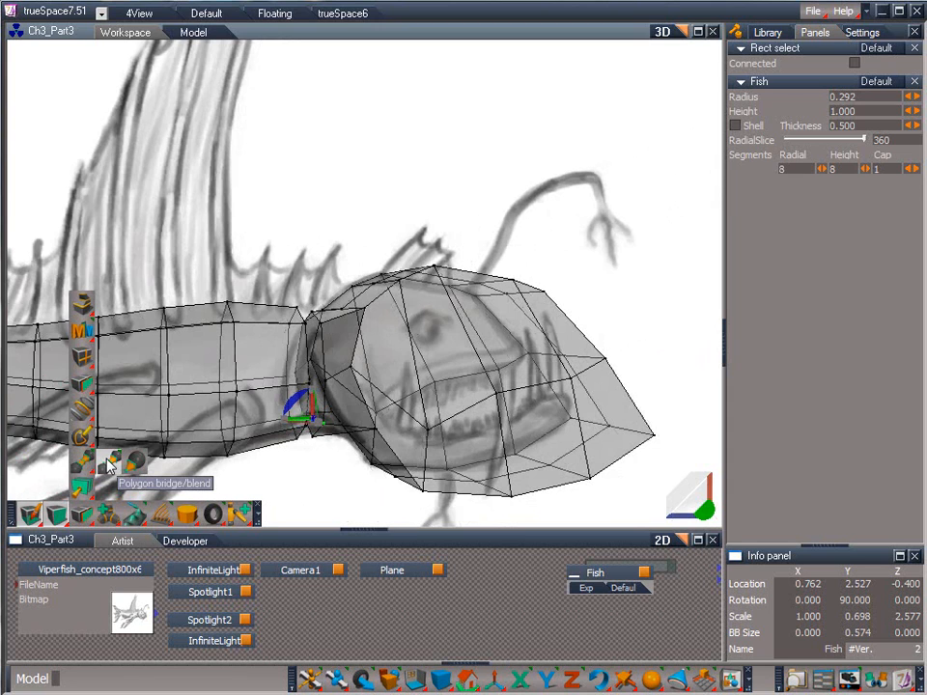
left_click(109, 464)
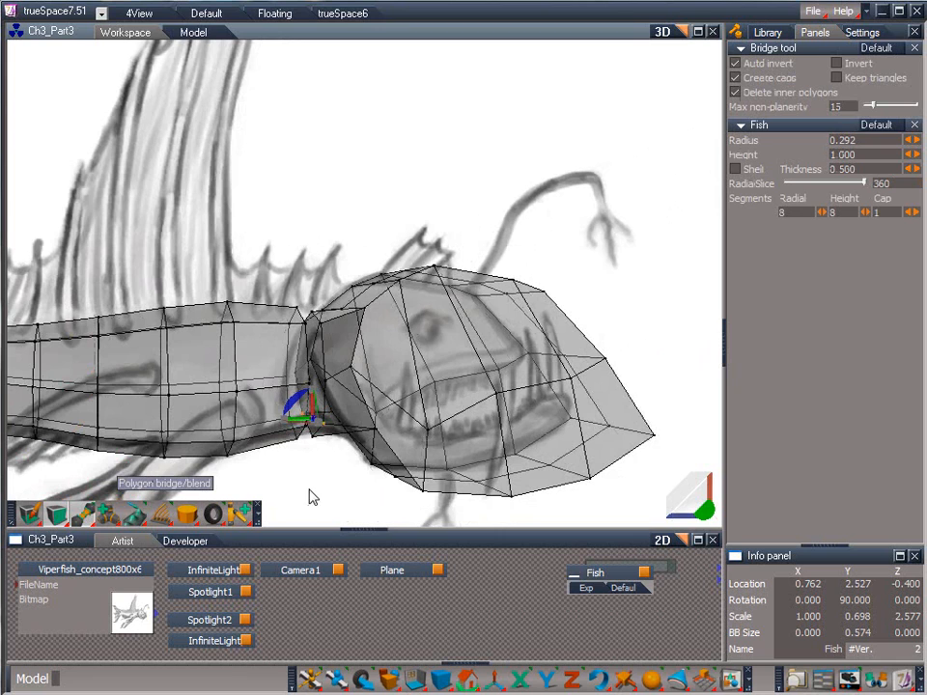
left_click(325, 415)
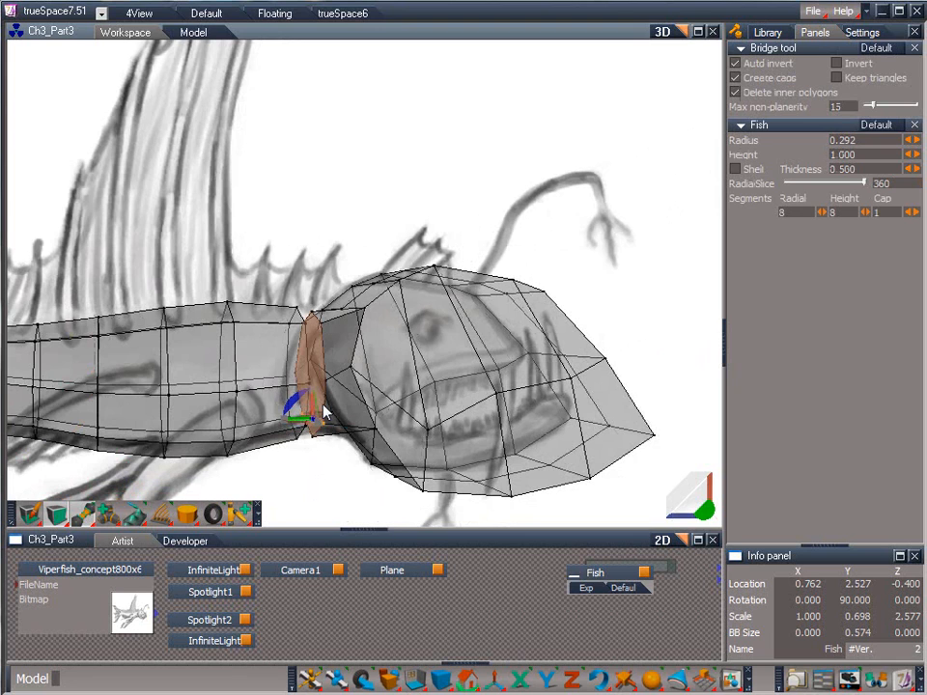
left_click(321, 416)
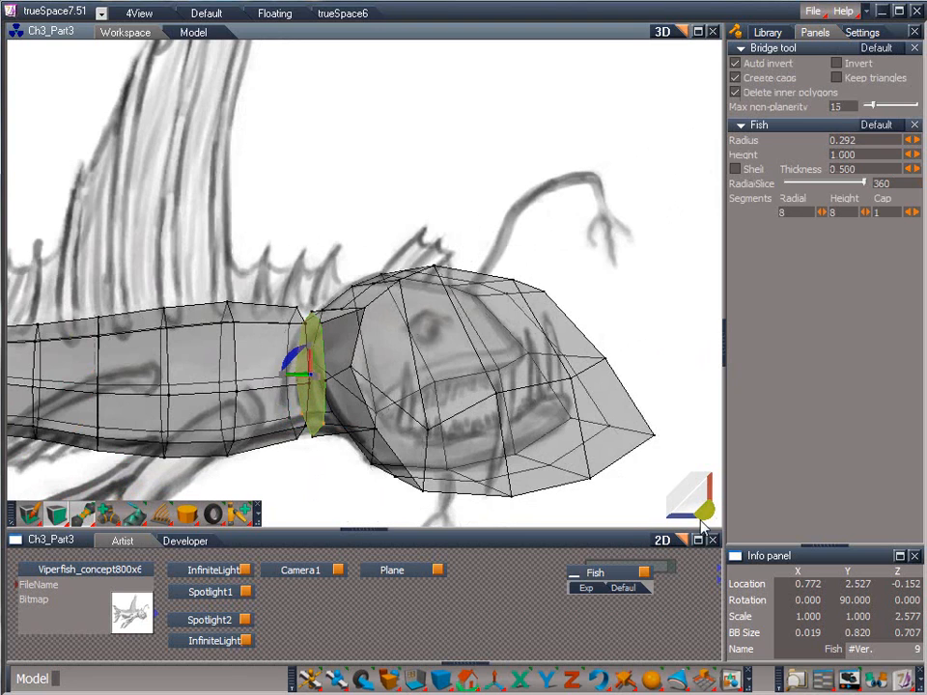
left_click_drag(714, 519, 917, 512)
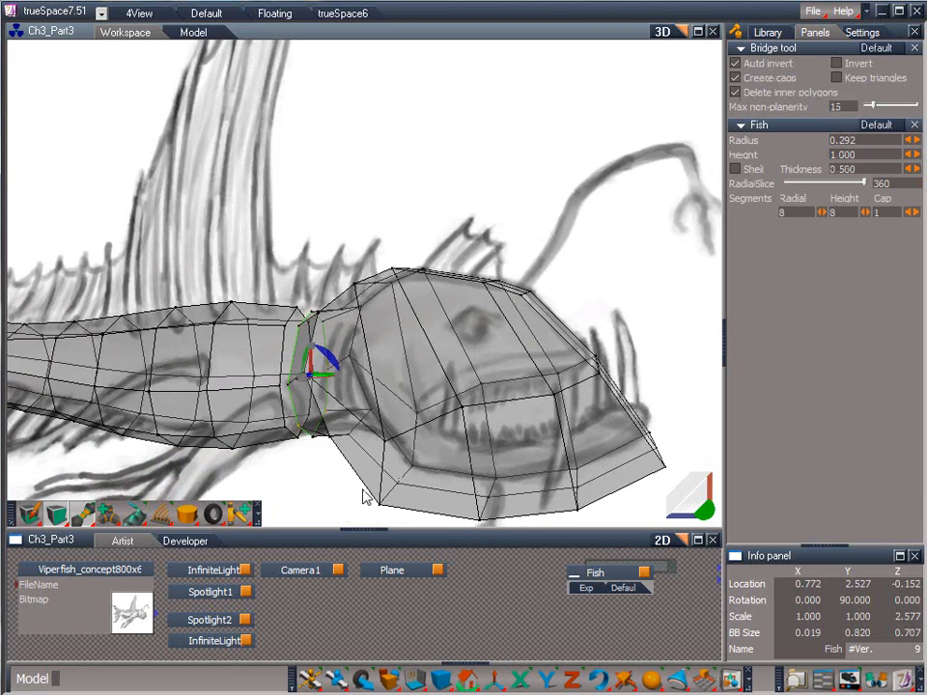
left_click(290, 420)
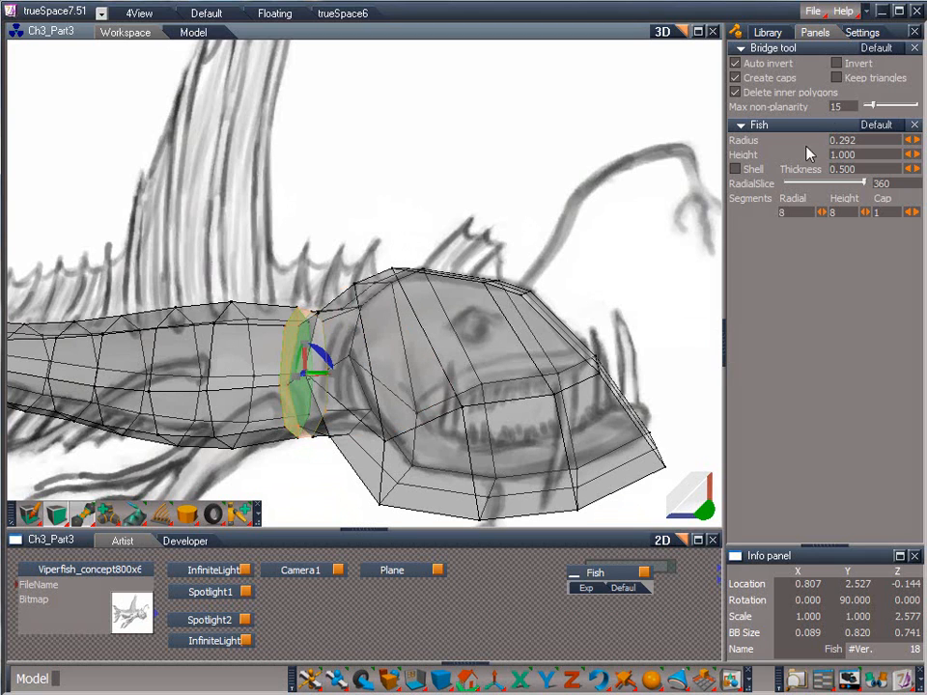
left_click(612, 259)
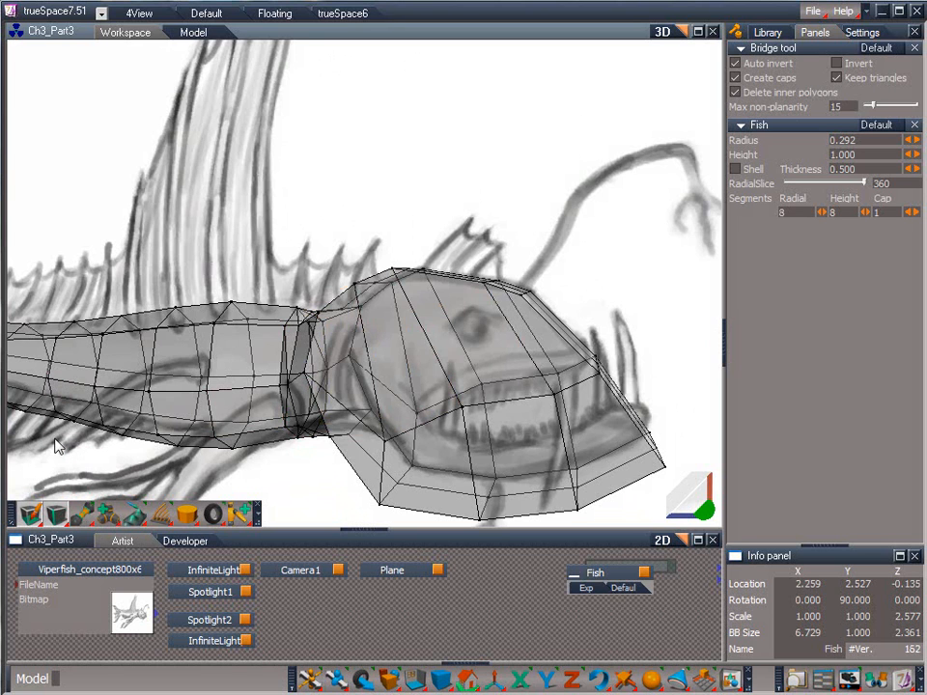
Step: Erase the surplus diagonal edges one by one along the near side of the new neck bridge
mouse_move(697, 509)
left_mouse_down()
mouse_move(654, 484)
mouse_move(707, 510)
left_mouse_up()
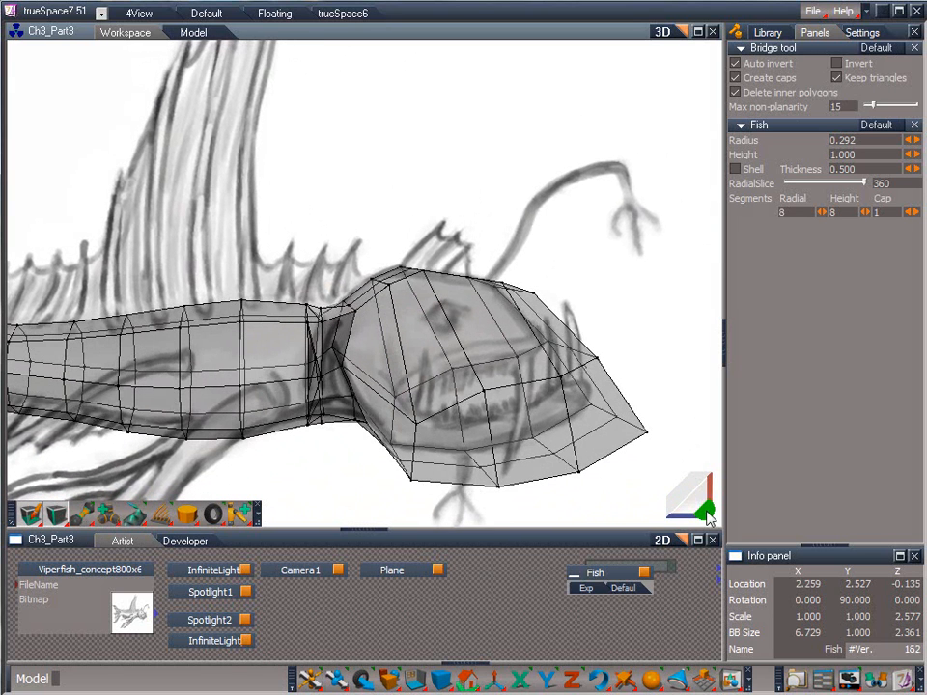
left_click(315, 359)
left_click_drag(82, 515, 133, 363)
left_click(313, 348)
left_click(83, 515)
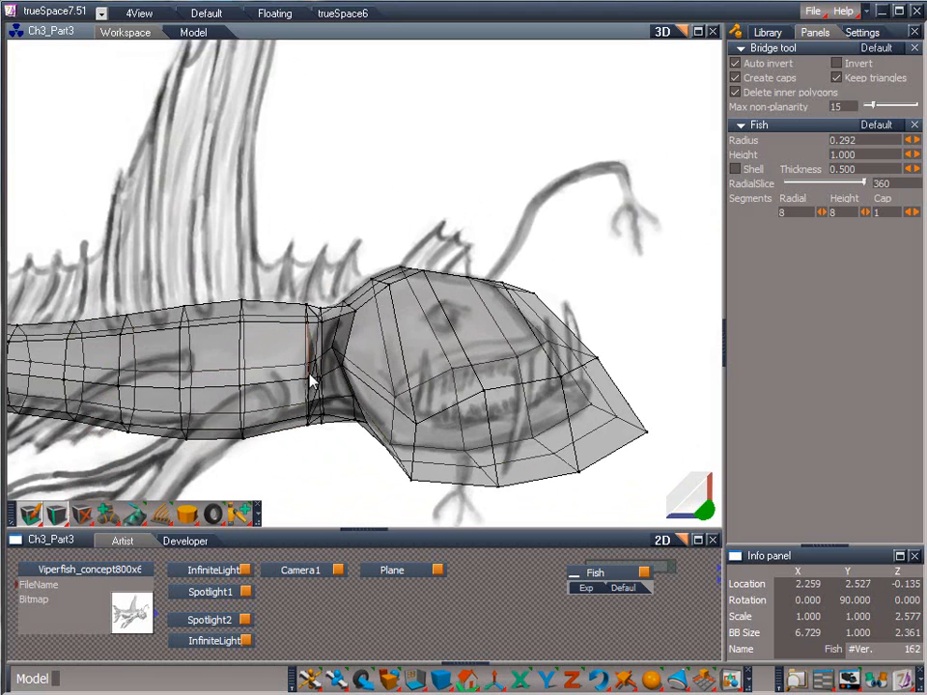
left_click(311, 378)
left_click(85, 517)
left_click(316, 396)
left_click(85, 515)
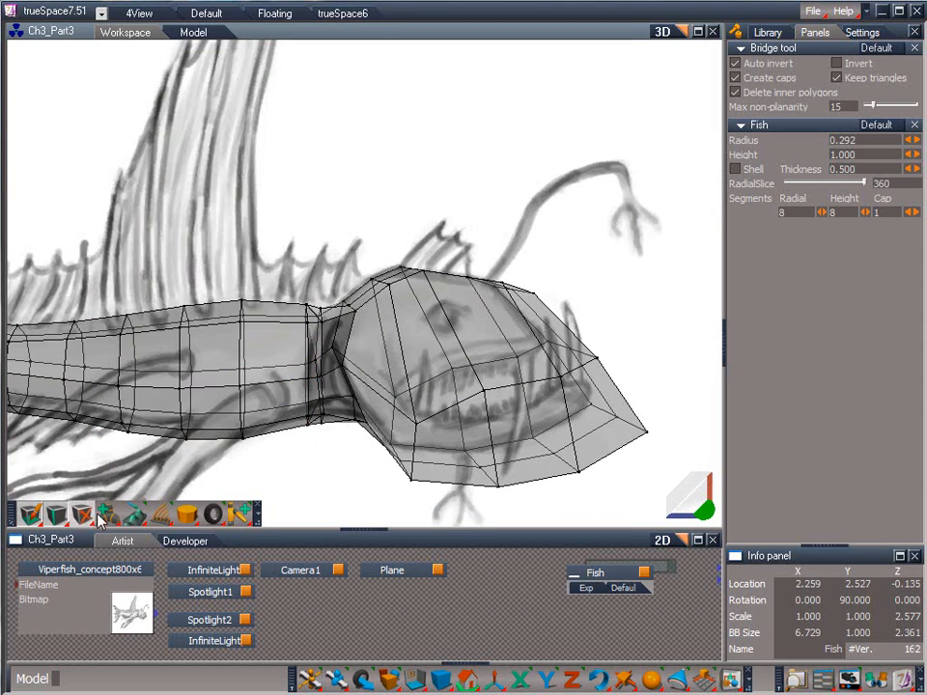
left_click(315, 413)
left_click(85, 518)
Step: Erase the remaining surplus diagonal edges on the underside and top of the neck bridge
middle_click_drag(449, 500, 325, 331)
left_click(311, 305)
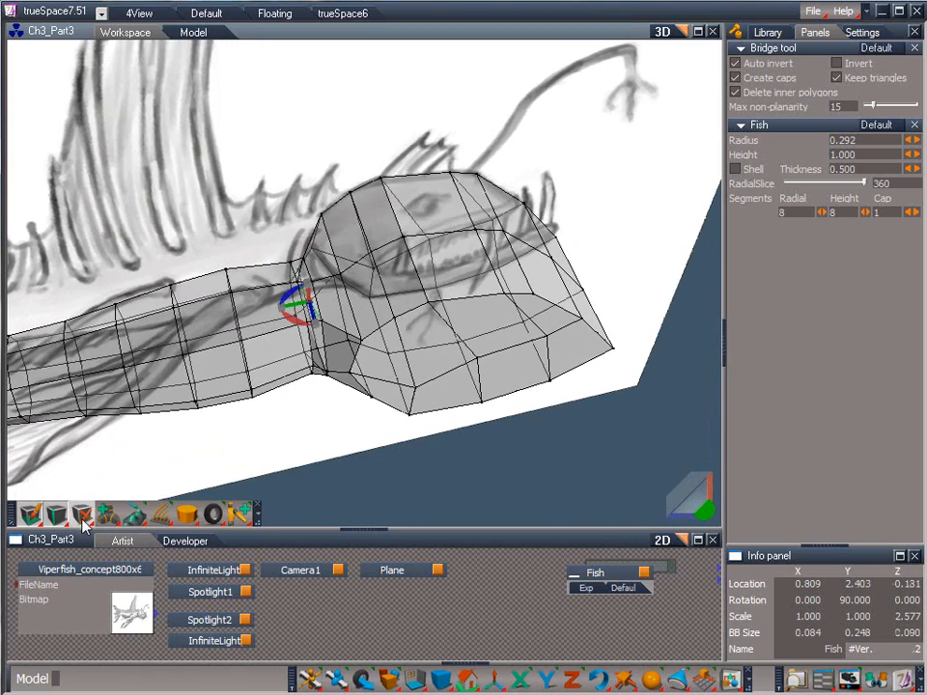
left_click(83, 517)
left_click(295, 265)
left_click(83, 517)
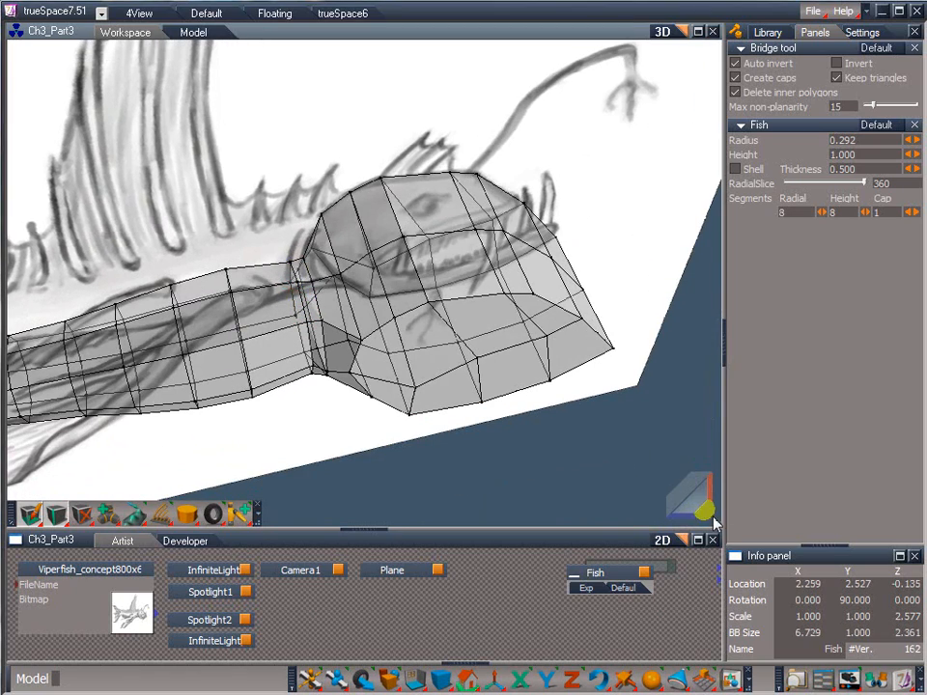
middle_click_drag(537, 391, 519, 510)
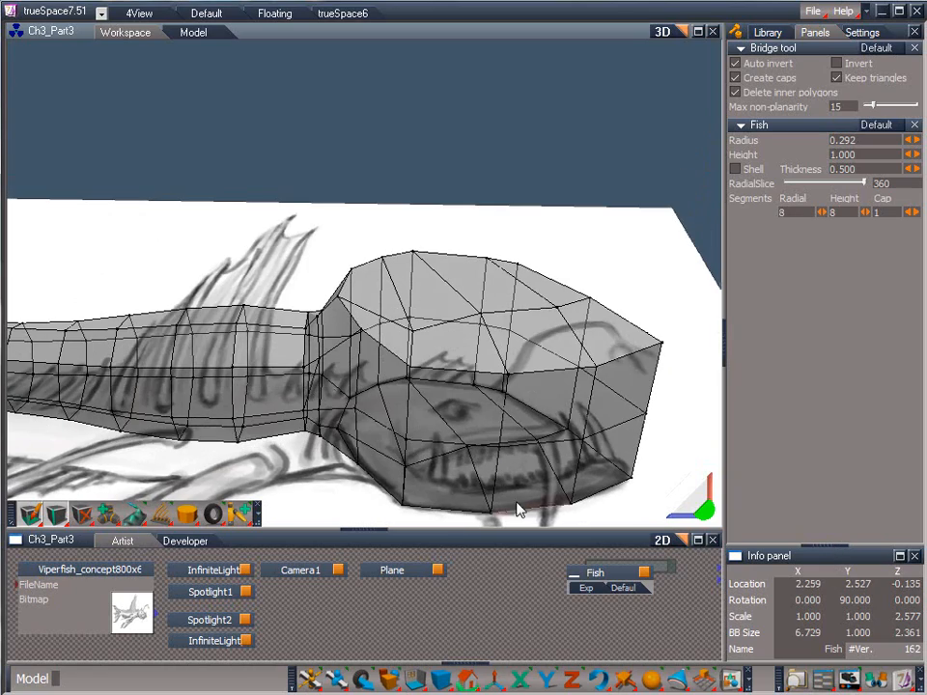
left_click(311, 382)
left_click(84, 519)
Step: Delete all faces on the right half of the fish as seen end-on, up to its vertical centre line
mouse_move(704, 510)
left_mouse_down()
mouse_move(629, 567)
mouse_move(502, 637)
mouse_move(756, 200)
mouse_move(830, 222)
mouse_move(704, 509)
left_mouse_up()
left_click_drag(190, 526, 264, 495)
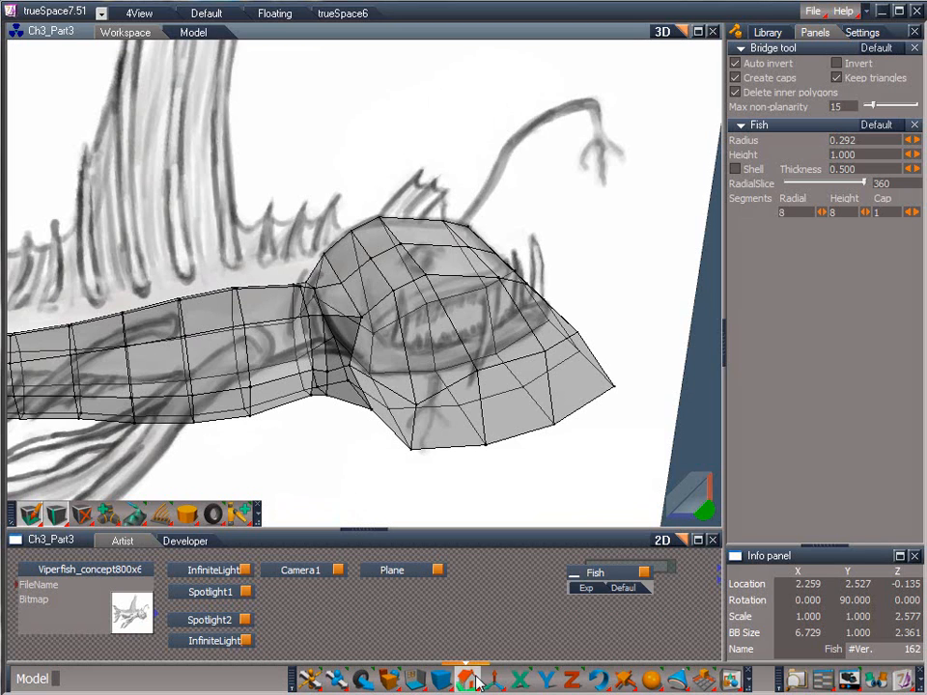
left_click_drag(473, 681, 488, 656)
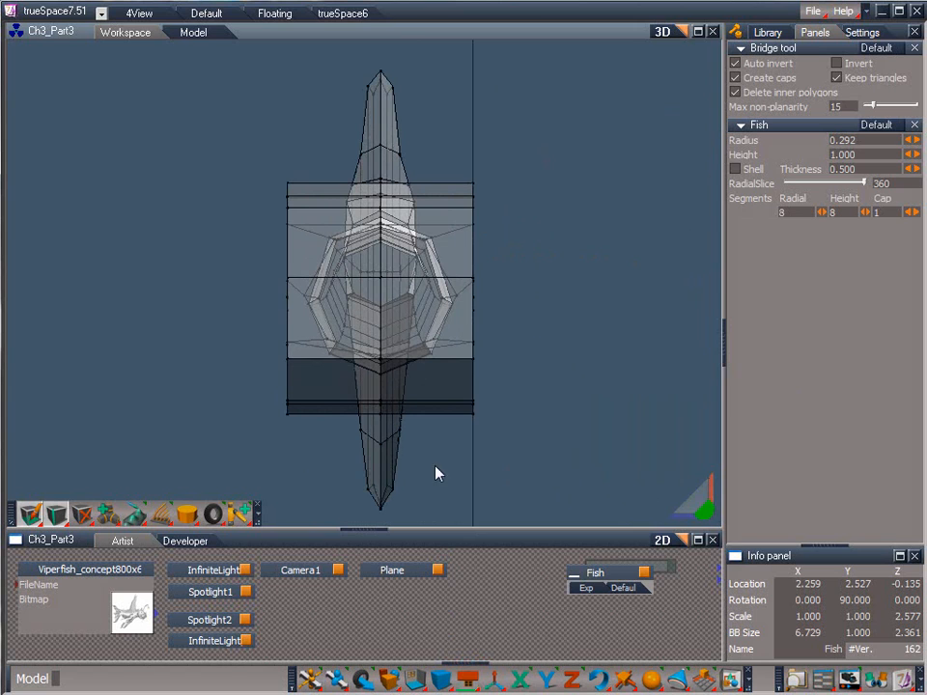
left_click_drag(30, 512, 31, 437)
left_click_drag(62, 523, 59, 475)
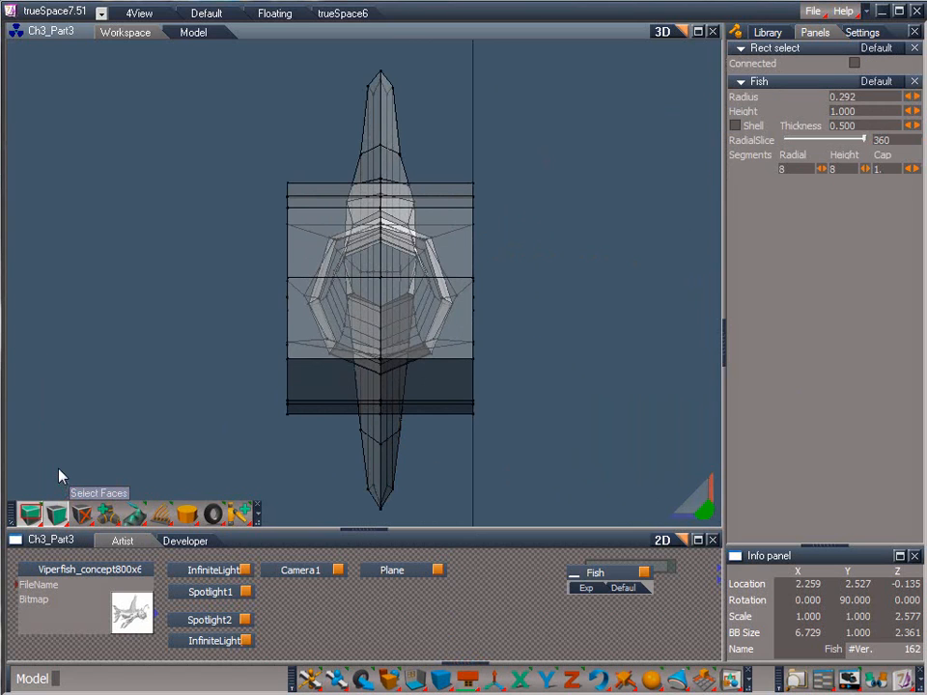
left_click_drag(518, 48, 380, 533)
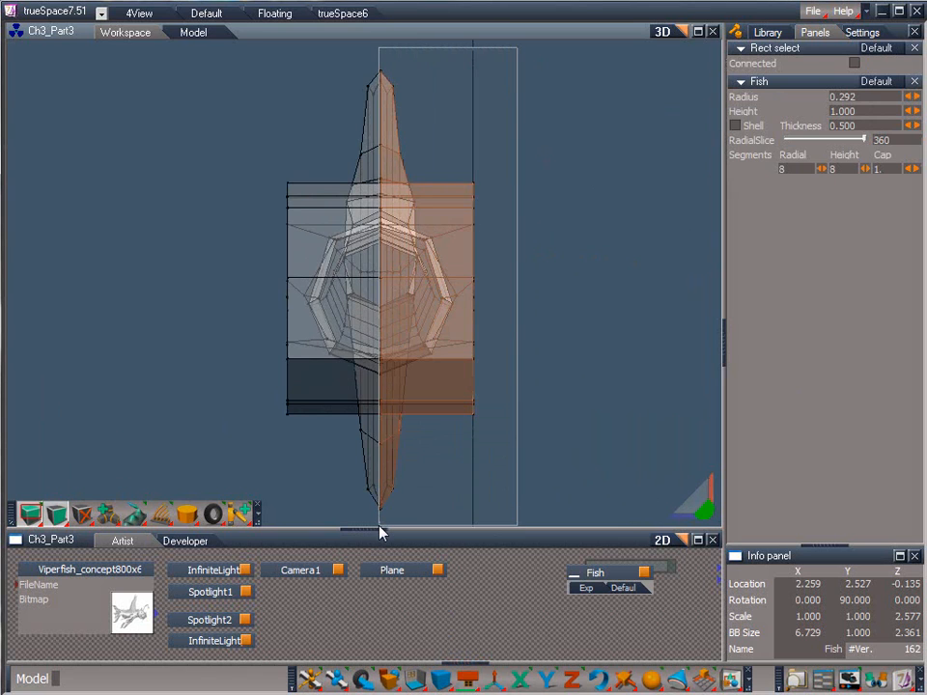
left_click(83, 517)
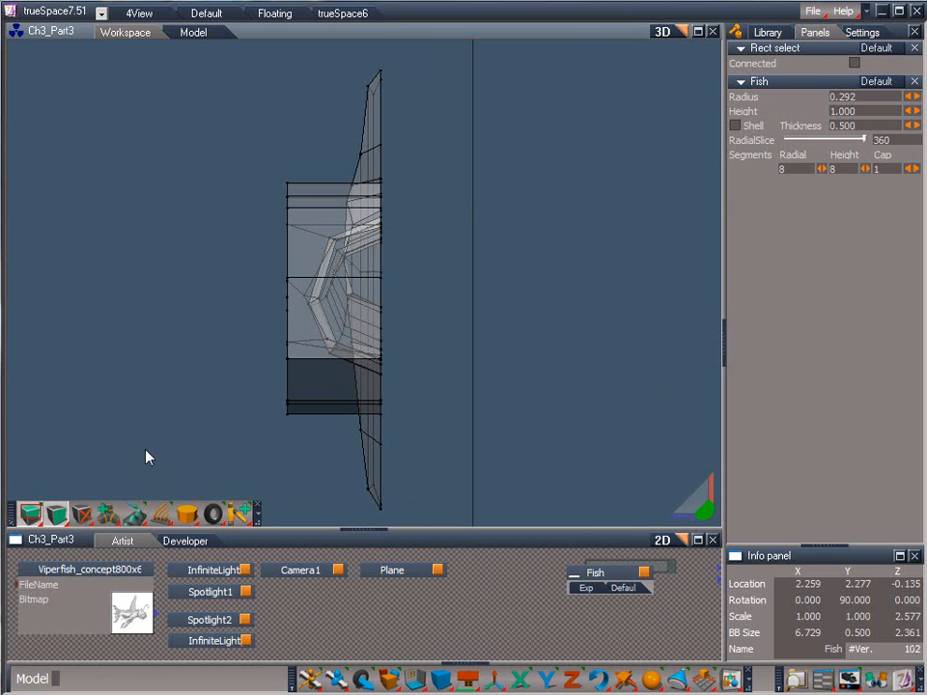
Step: Select the open edge loop along the fish's centre line and scale it completely flat across the width
mouse_move(467, 681)
left_mouse_down()
mouse_move(472, 581)
mouse_move(493, 578)
left_mouse_up()
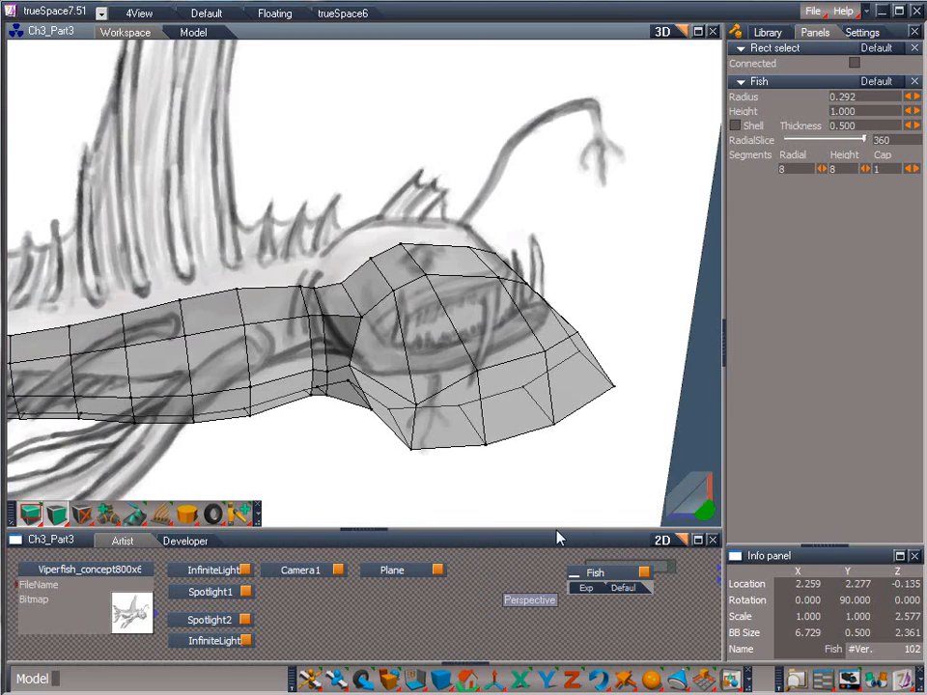
mouse_move(697, 507)
left_mouse_down()
mouse_move(486, 404)
mouse_move(638, 449)
mouse_move(347, 386)
mouse_move(289, 342)
mouse_move(266, 355)
mouse_move(623, 483)
mouse_move(534, 476)
mouse_move(505, 491)
mouse_move(681, 509)
left_mouse_up()
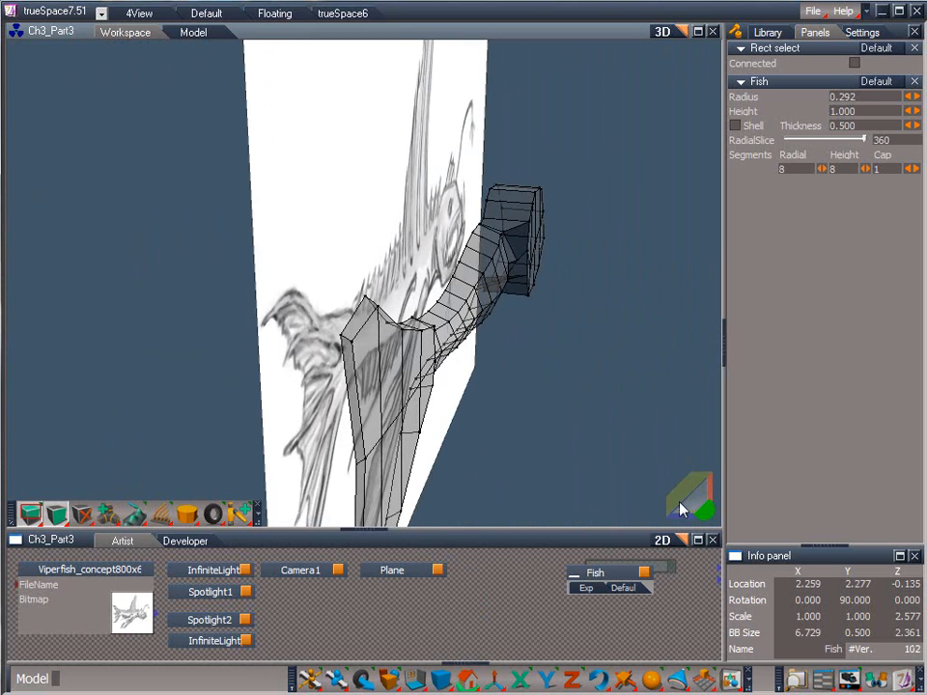
left_click_drag(31, 516, 59, 495)
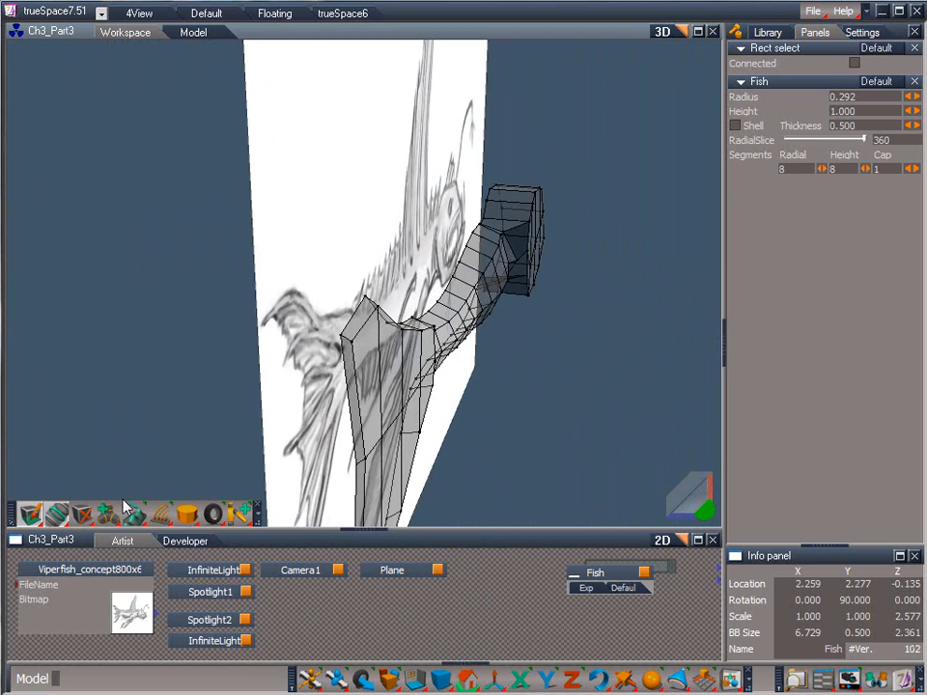
left_click(356, 461)
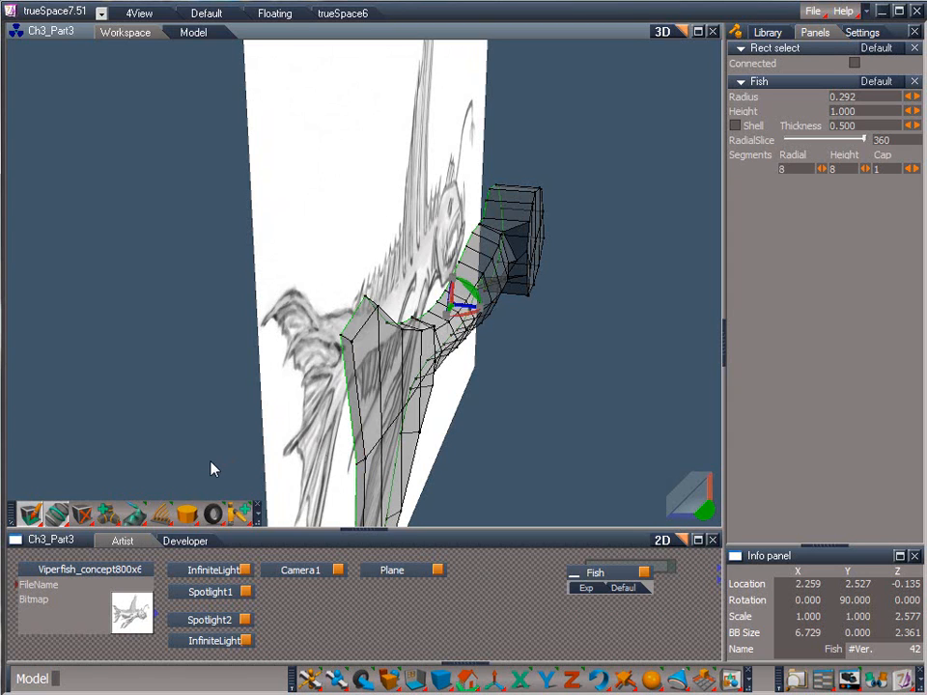
left_click_drag(503, 318, 464, 304)
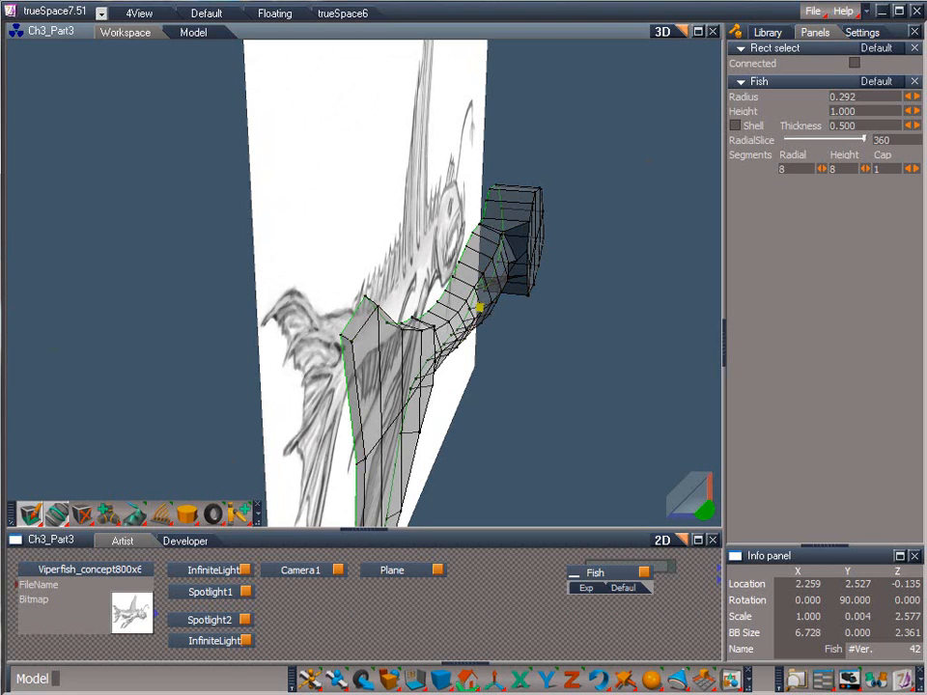
mouse_move(484, 313)
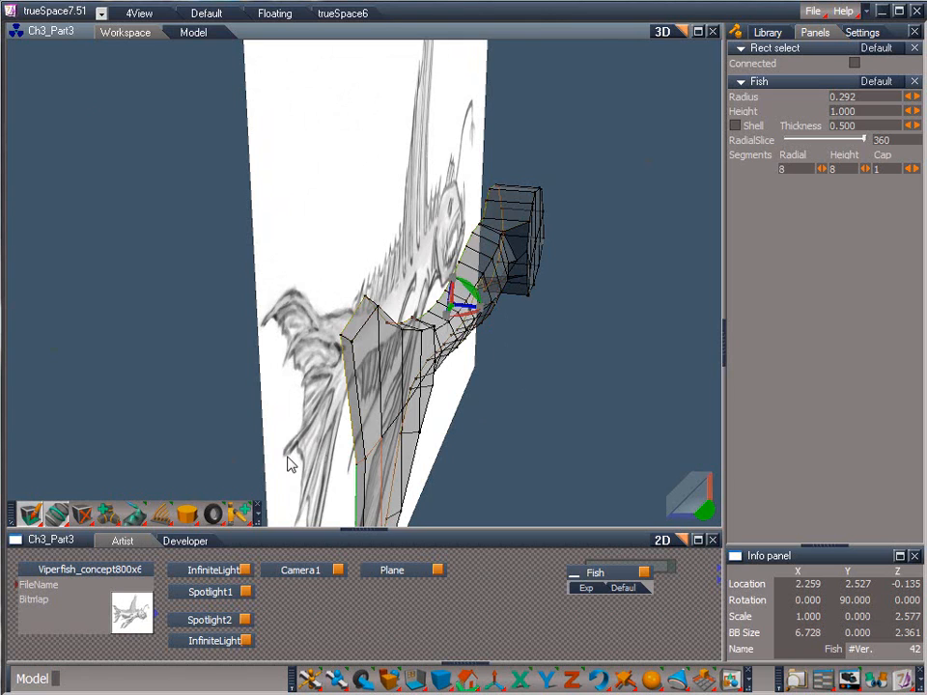
Step: Mirror the half fish across its flattened centre-line edge with Mirror Modeler
mouse_move(83, 522)
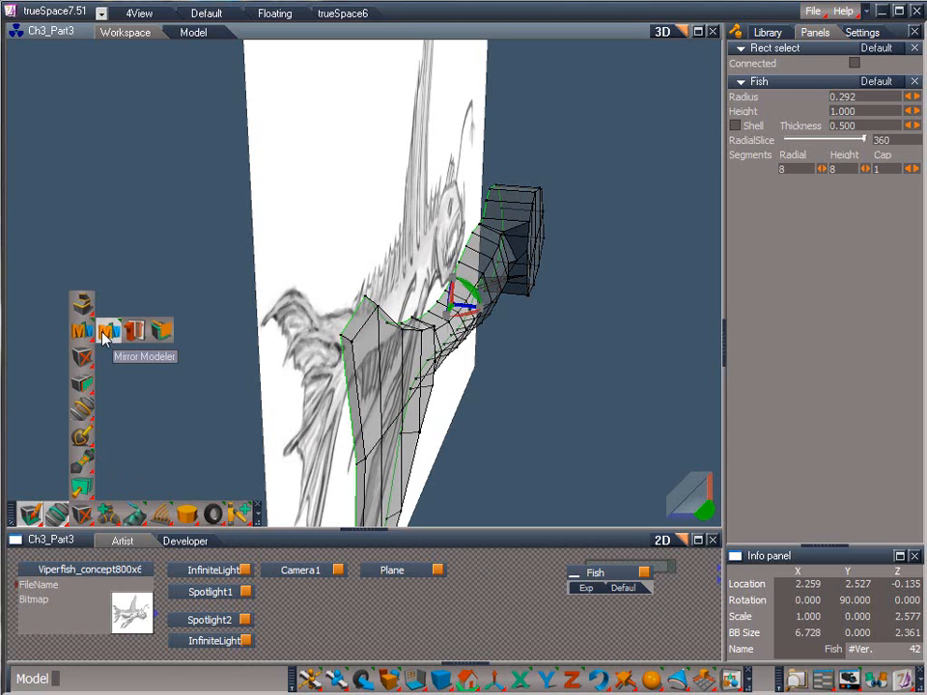
left_click(105, 334)
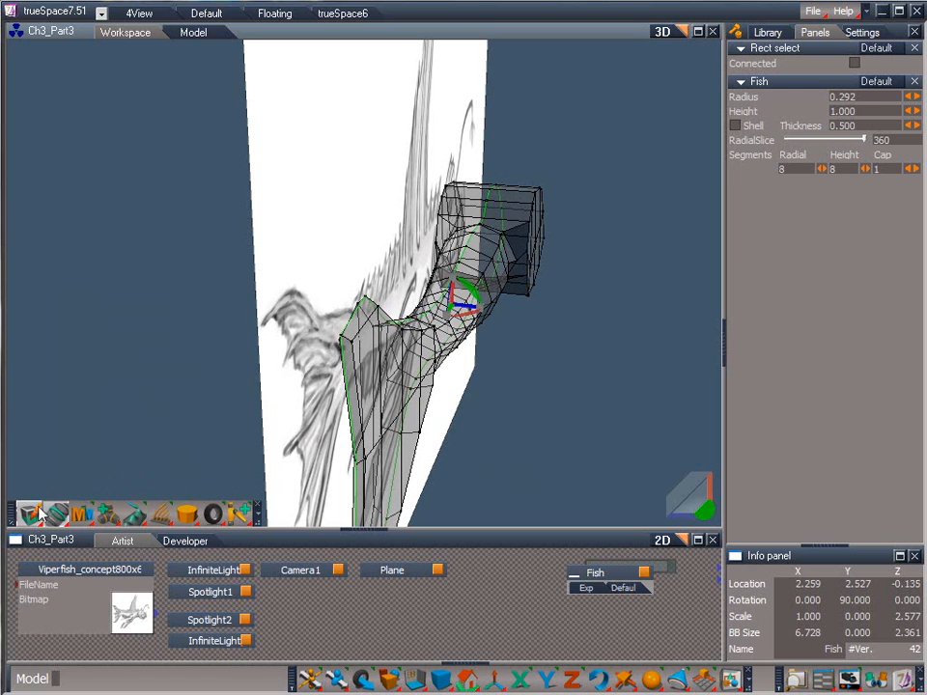
Step: Switch to vertex selection and move the top centre vertex at the back of the head up and forward
mouse_move(56, 509)
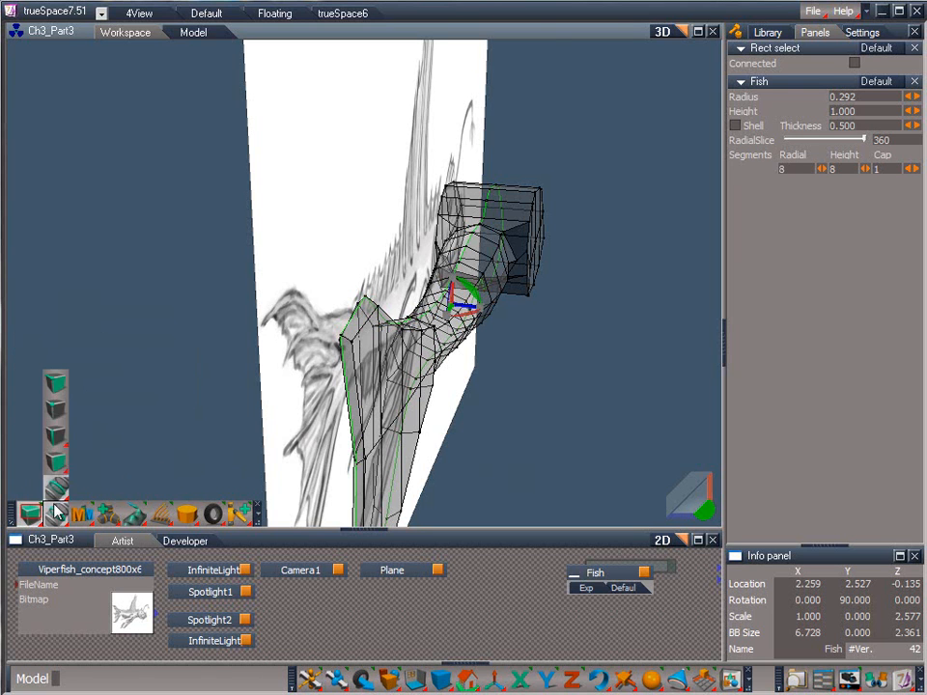
left_click(57, 437)
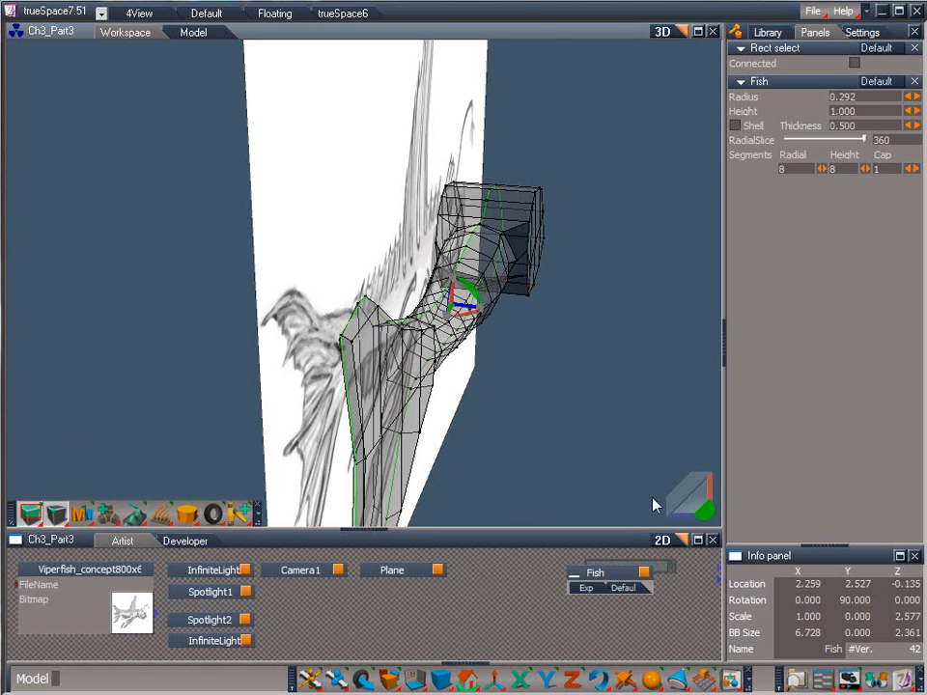
left_click_drag(705, 510, 483, 427)
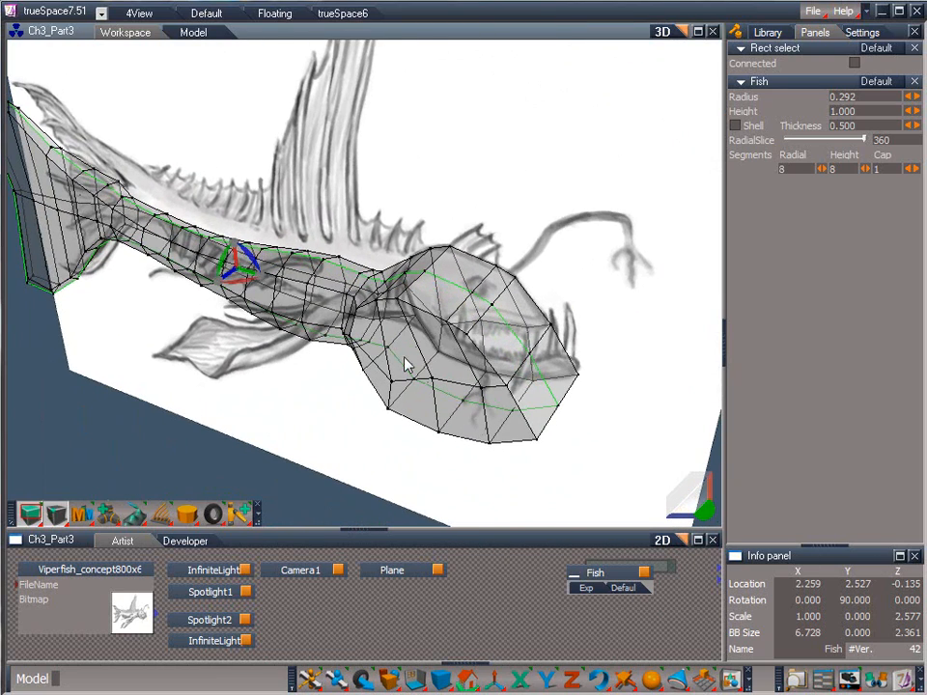
left_click(383, 286)
left_click(382, 286)
left_click_drag(698, 506, 305, 693)
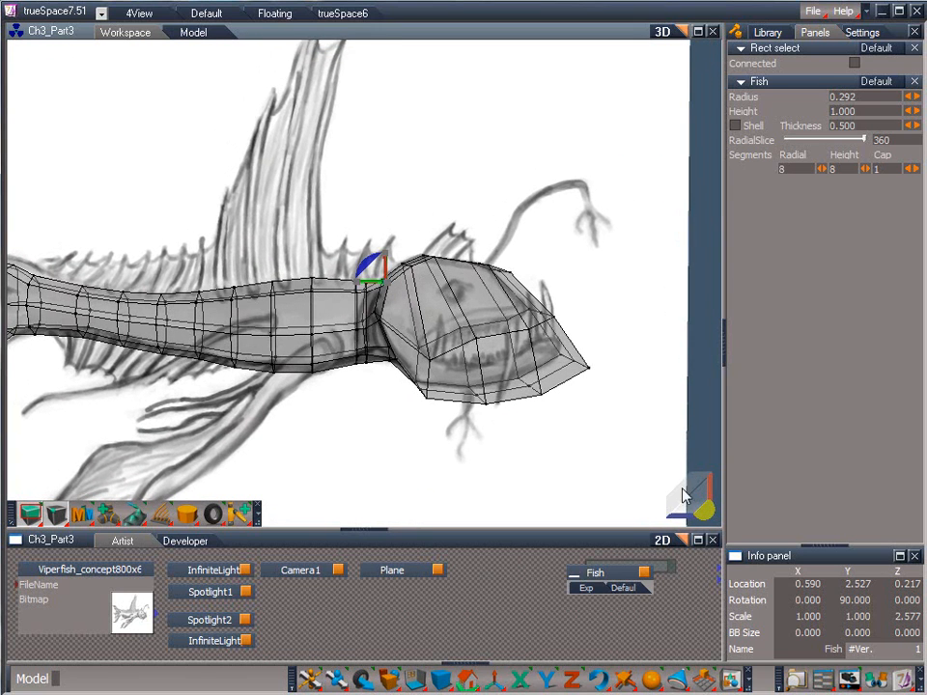
left_click_drag(379, 277, 356, 234)
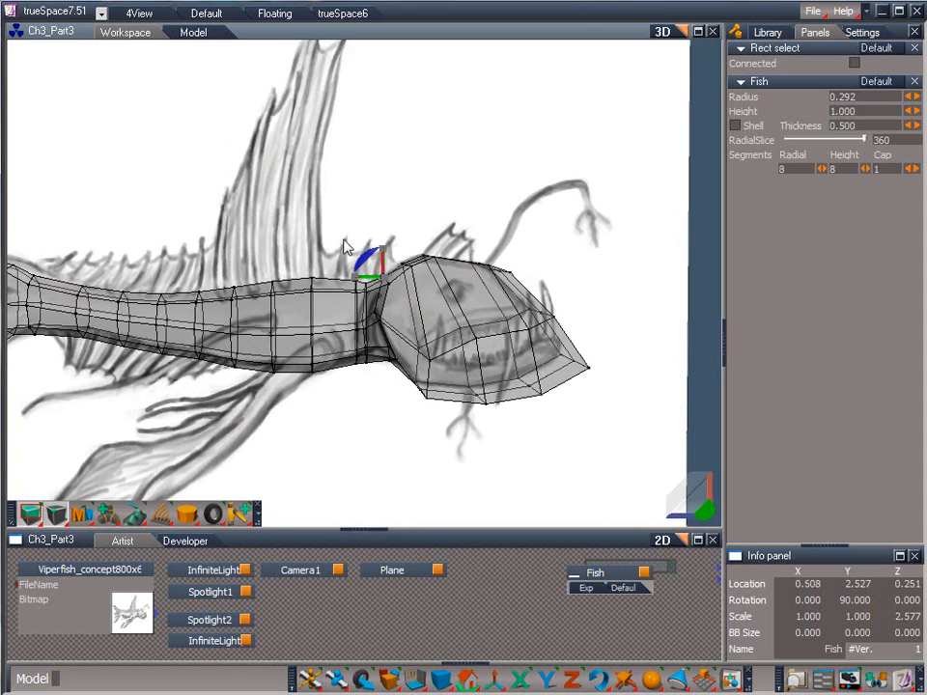
Step: Select the ring of vertices around the neck where it joins the body and move it slightly toward the head
left_click(364, 278)
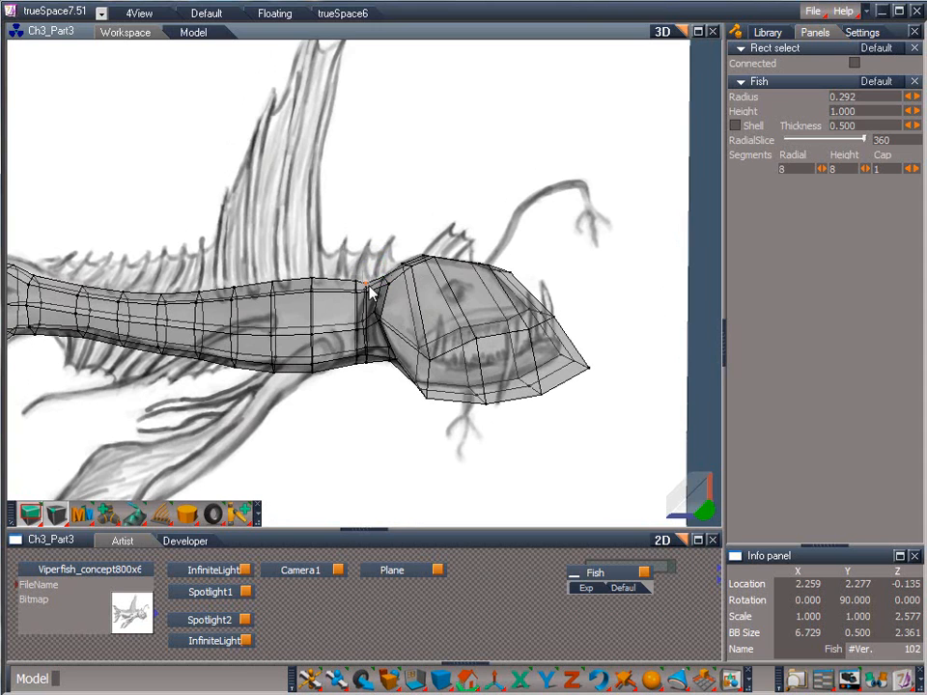
left_click(367, 285)
left_click_drag(372, 257, 362, 392)
left_click(380, 321, "ctrl")
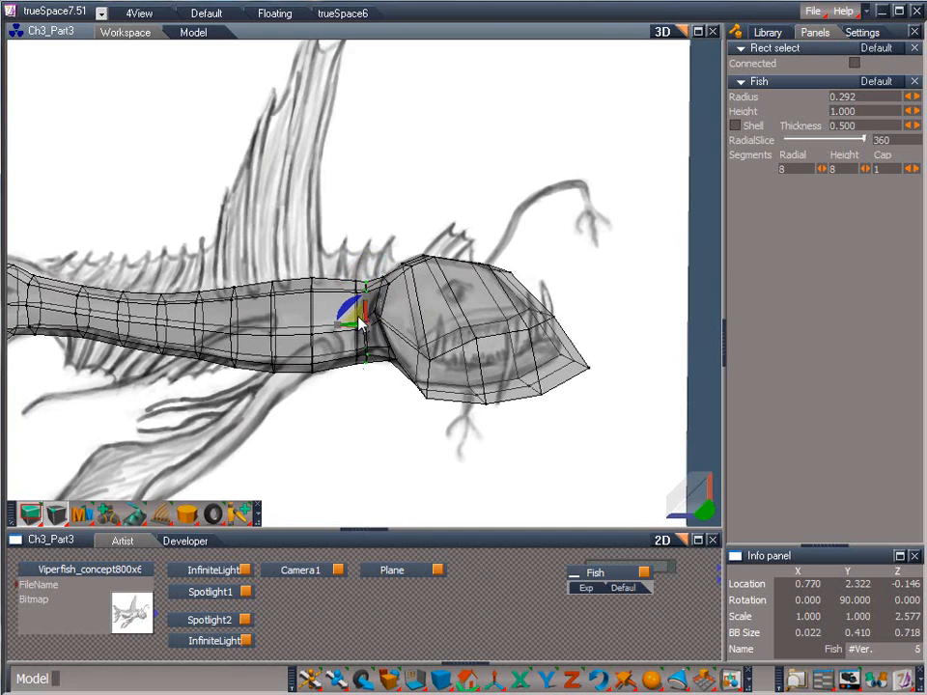
left_click_drag(359, 323, 384, 319)
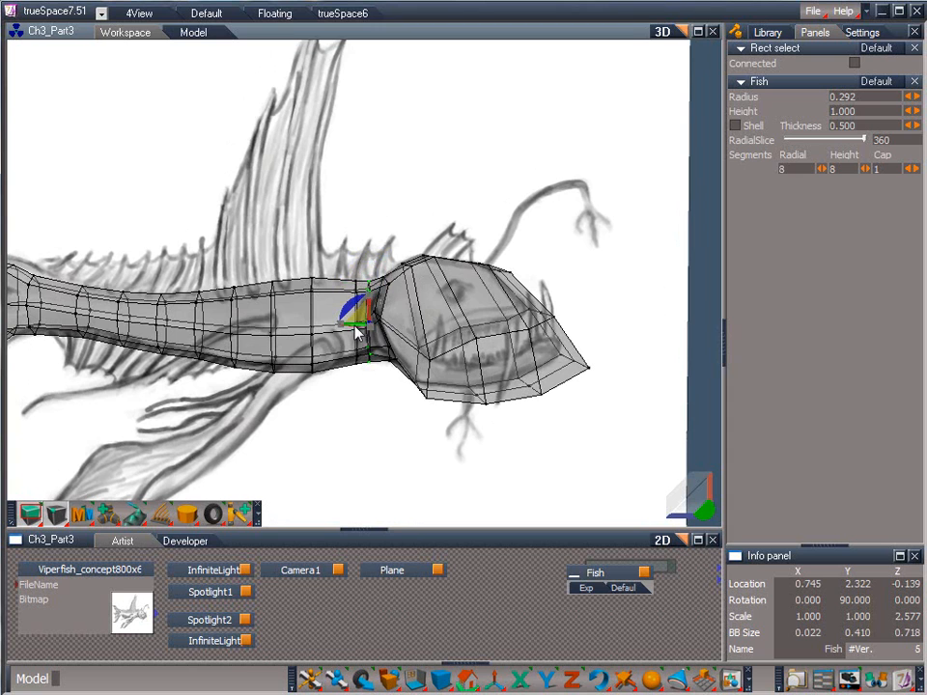
Step: Round off the rear upper side of the head by moving its outer vertices down and inward one by one
left_click_drag(661, 502, 703, 521)
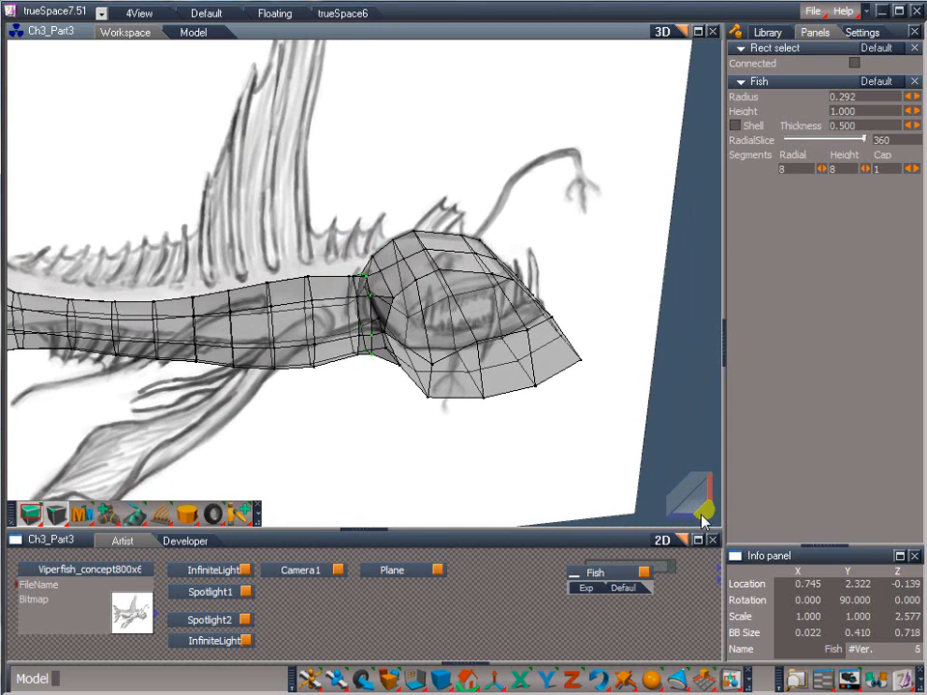
left_click(385, 297)
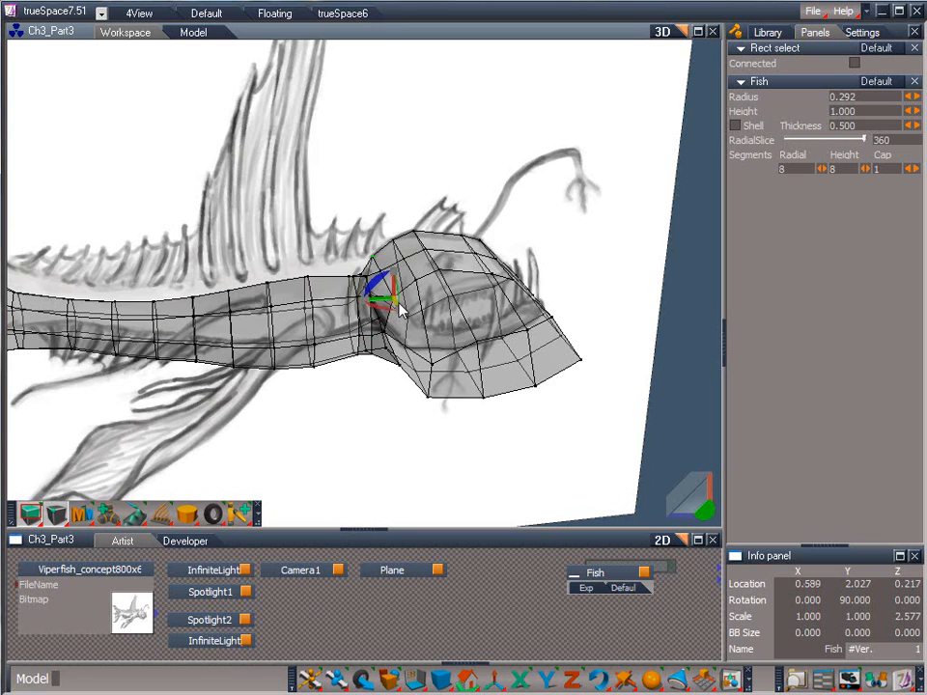
mouse_move(386, 296)
left_mouse_down()
mouse_move(365, 276)
mouse_move(392, 313)
left_mouse_up()
left_click(394, 253)
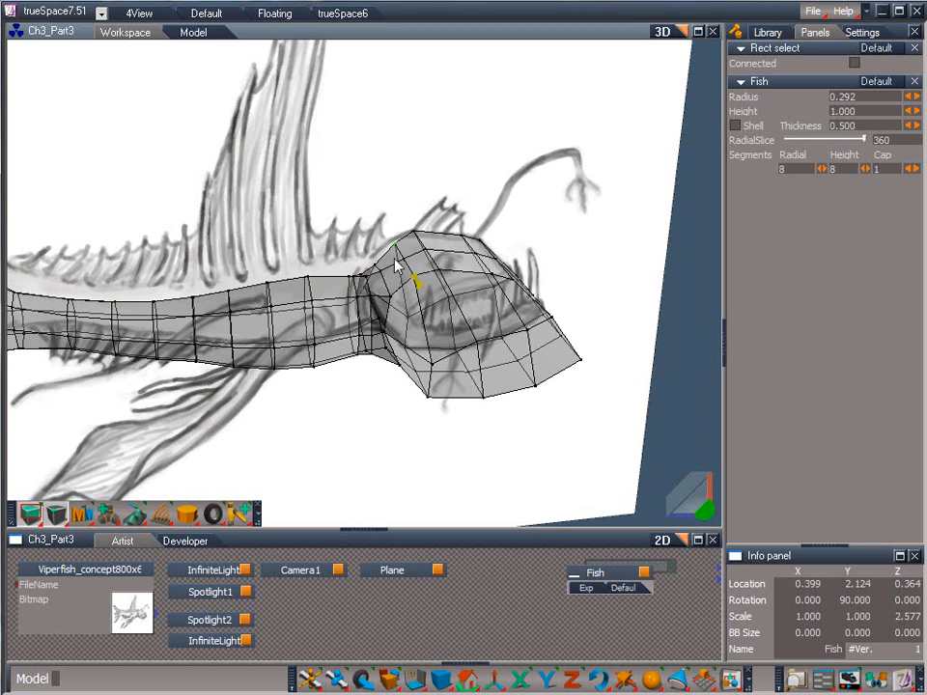
left_click_drag(416, 275, 416, 301)
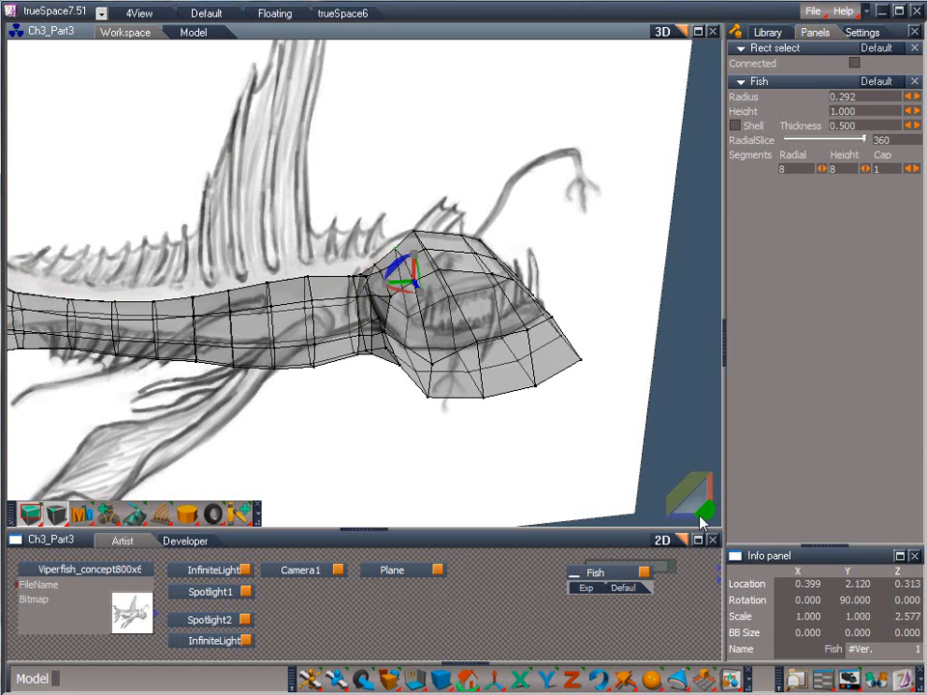
left_click_drag(703, 521, 306, 403)
left_click(433, 257)
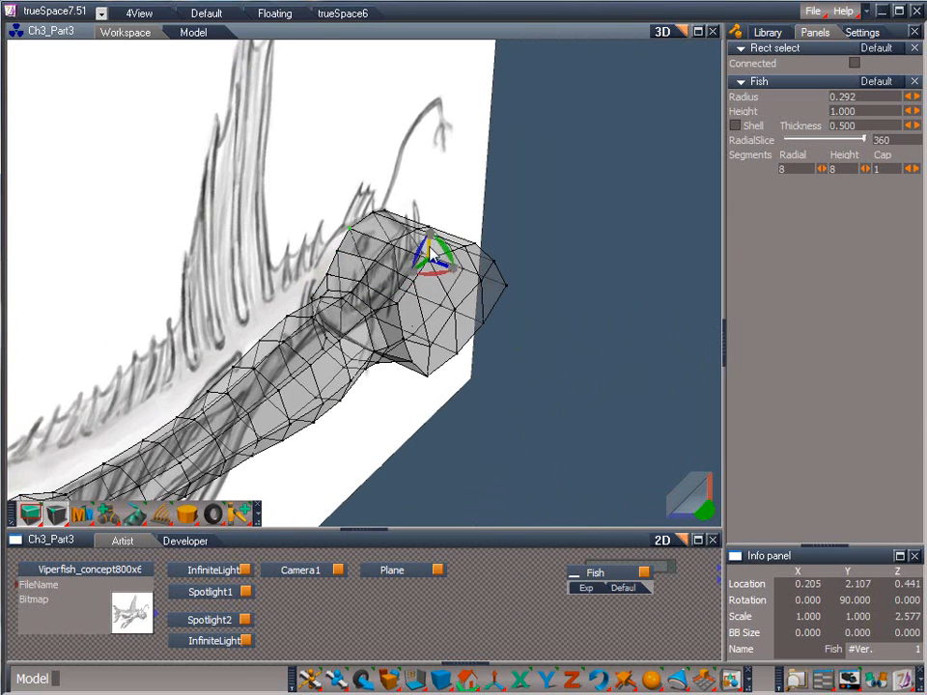
left_click_drag(431, 254, 432, 265)
Step: Pull the upper side vertices near the front of the head in toward the centre line
left_click(470, 245)
left_click_drag(704, 510, 481, 303)
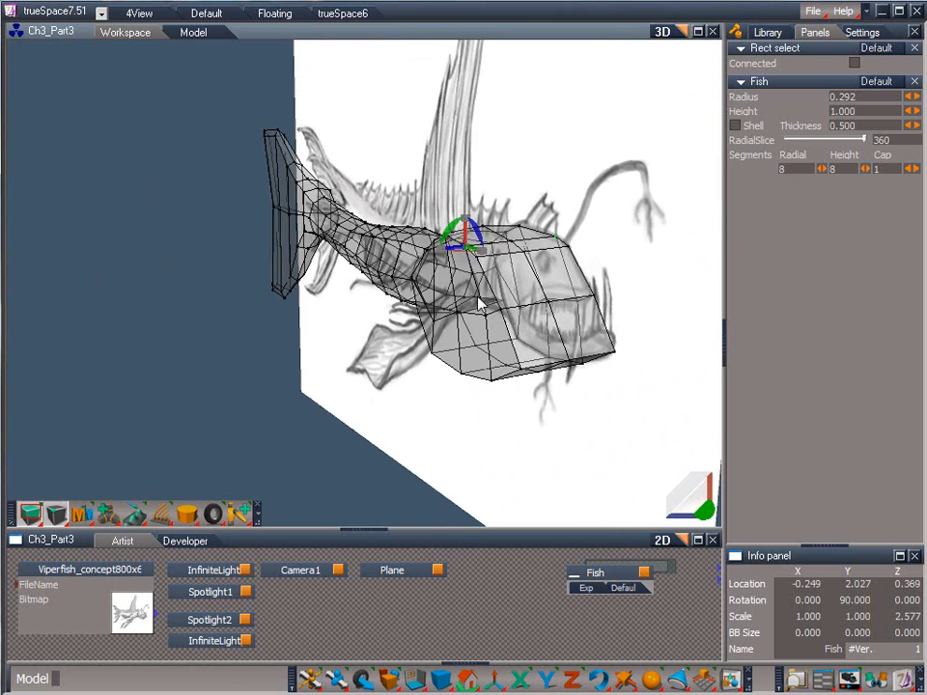
left_click_drag(462, 245, 520, 271)
left_click(566, 242)
left_click_drag(467, 249, 652, 258)
Step: Narrow the head's front opening by moving its middle, upper and lower side vertices toward the centre line
left_click(494, 302)
left_click_drag(494, 304, 582, 299)
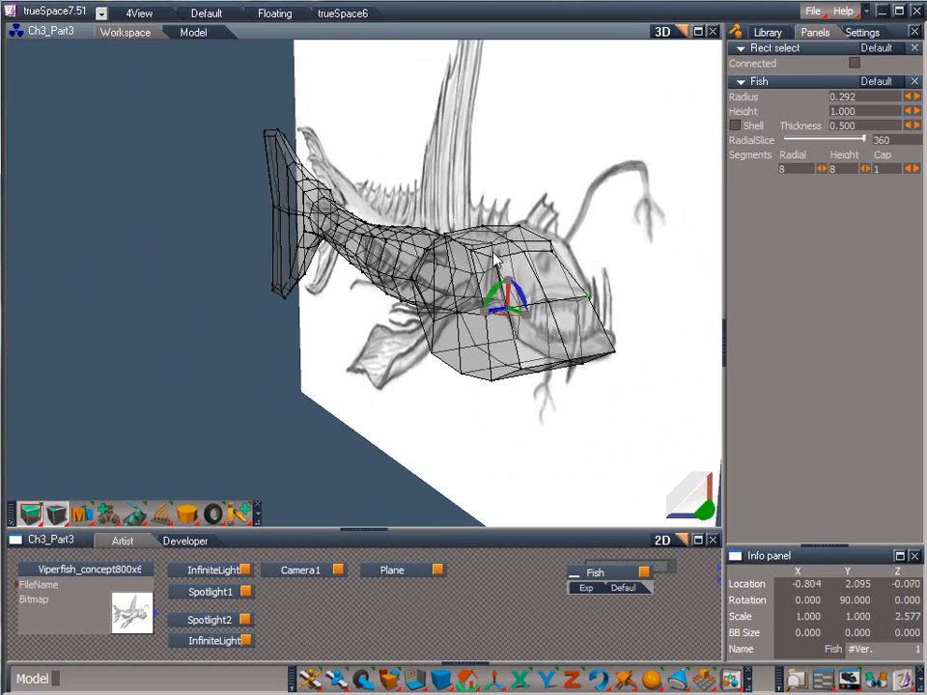
left_click(494, 258)
left_click_drag(482, 253, 570, 260)
left_click(505, 307)
left_click_drag(495, 305, 523, 359)
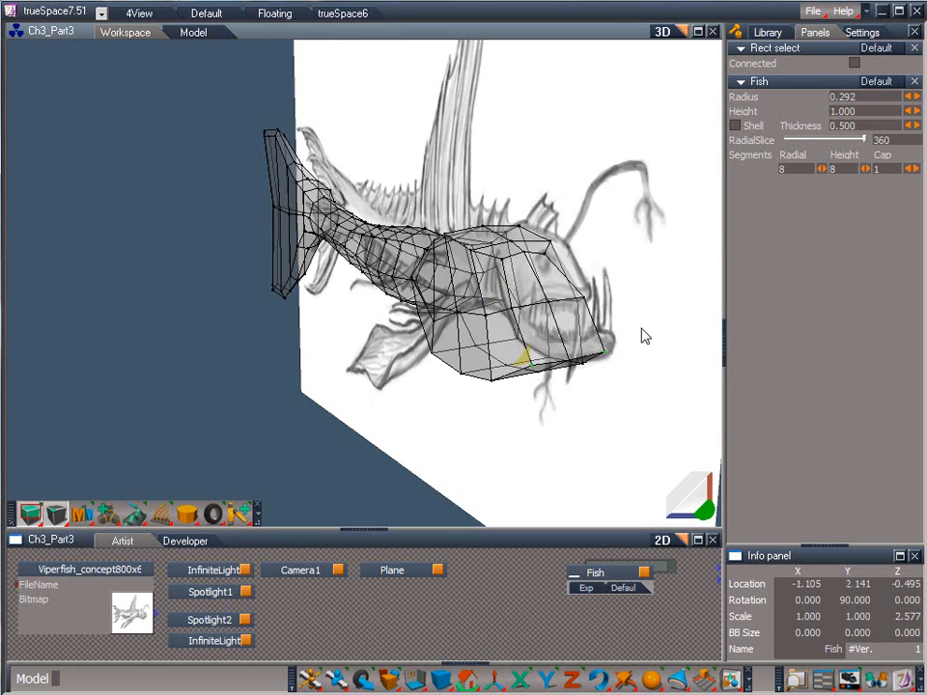
Step: Refine the side profile of the head's front edge, moving its mid-height side vertex back toward the body
left_click_drag(681, 506, 202, 553)
left_click_drag(564, 368, 465, 423)
left_click_drag(706, 512, 847, 434)
left_click(547, 325)
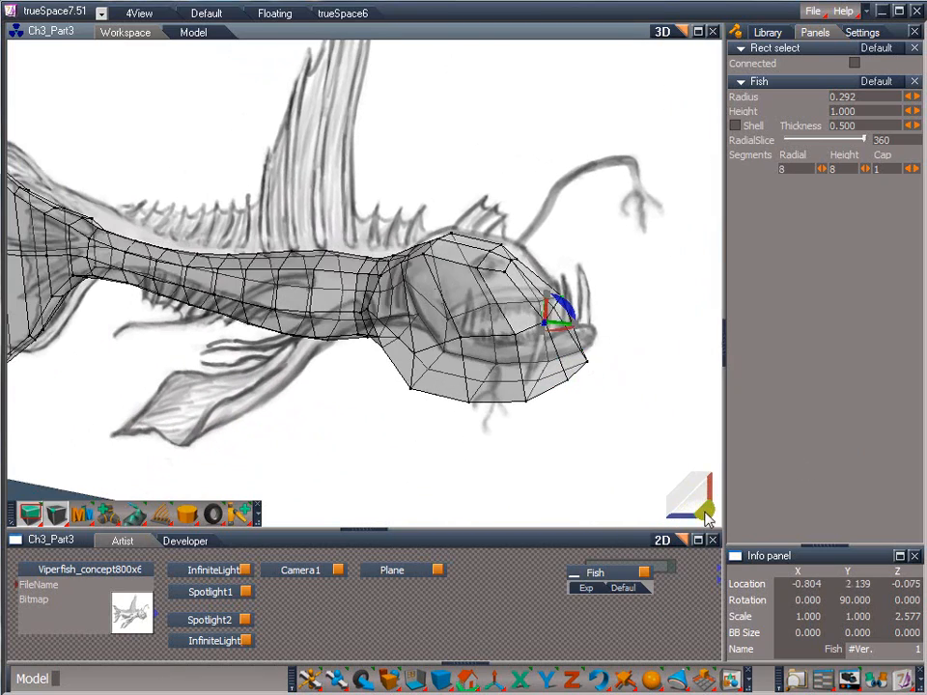
left_click_drag(704, 513, 537, 594)
left_click_drag(528, 319, 458, 334)
Step: Leave vertex editing and inspect the whole mirrored fish against the concept sketch
left_click_drag(704, 511, 699, 474)
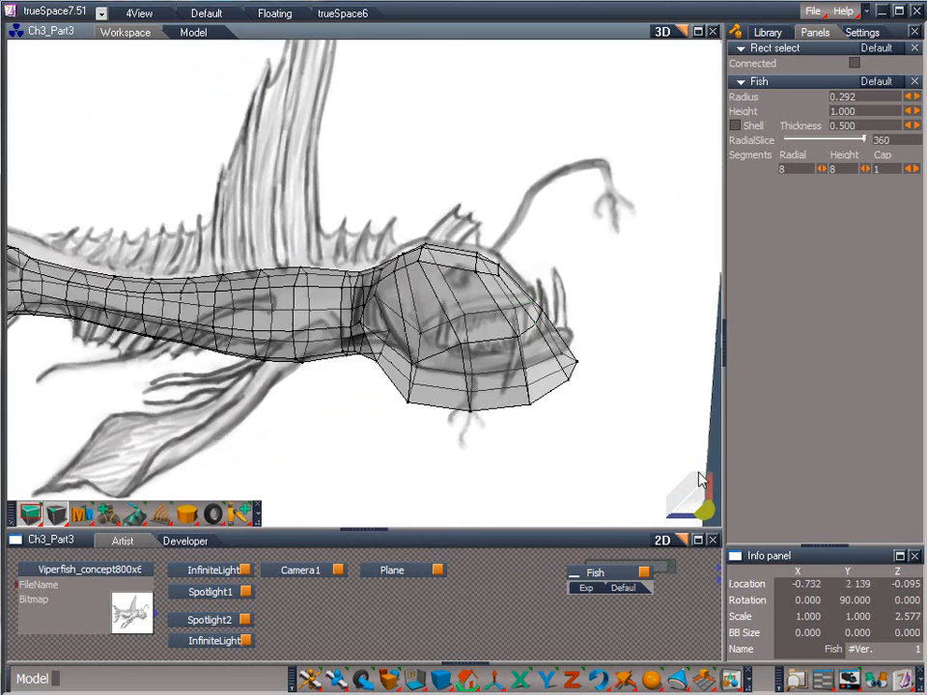
left_click_drag(553, 445, 577, 472)
right_click(587, 463)
right_click_drag(591, 469, 630, 421)
left_click_drag(691, 505, 630, 445)
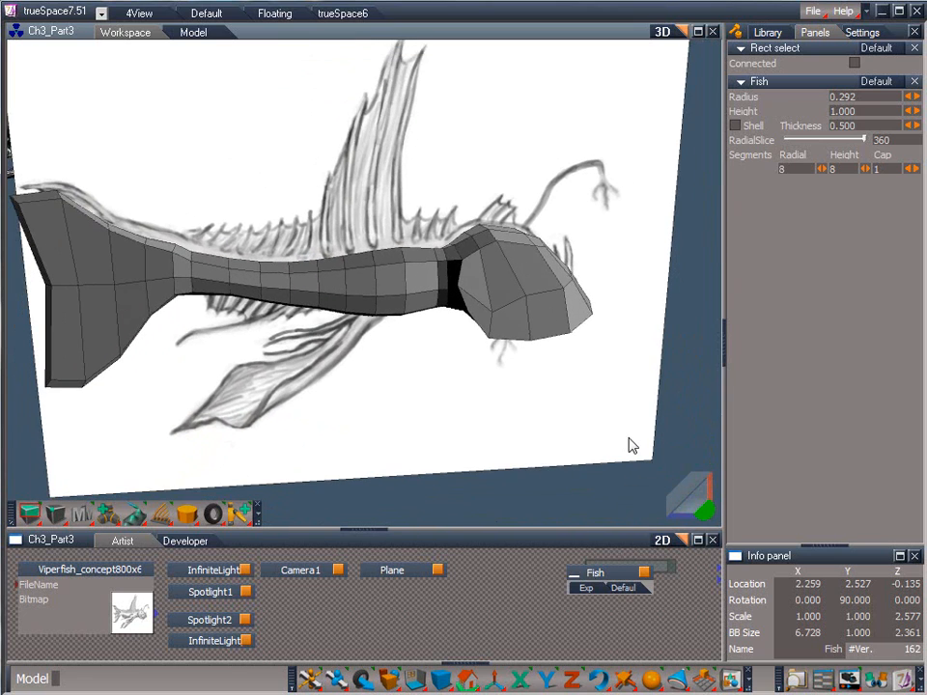